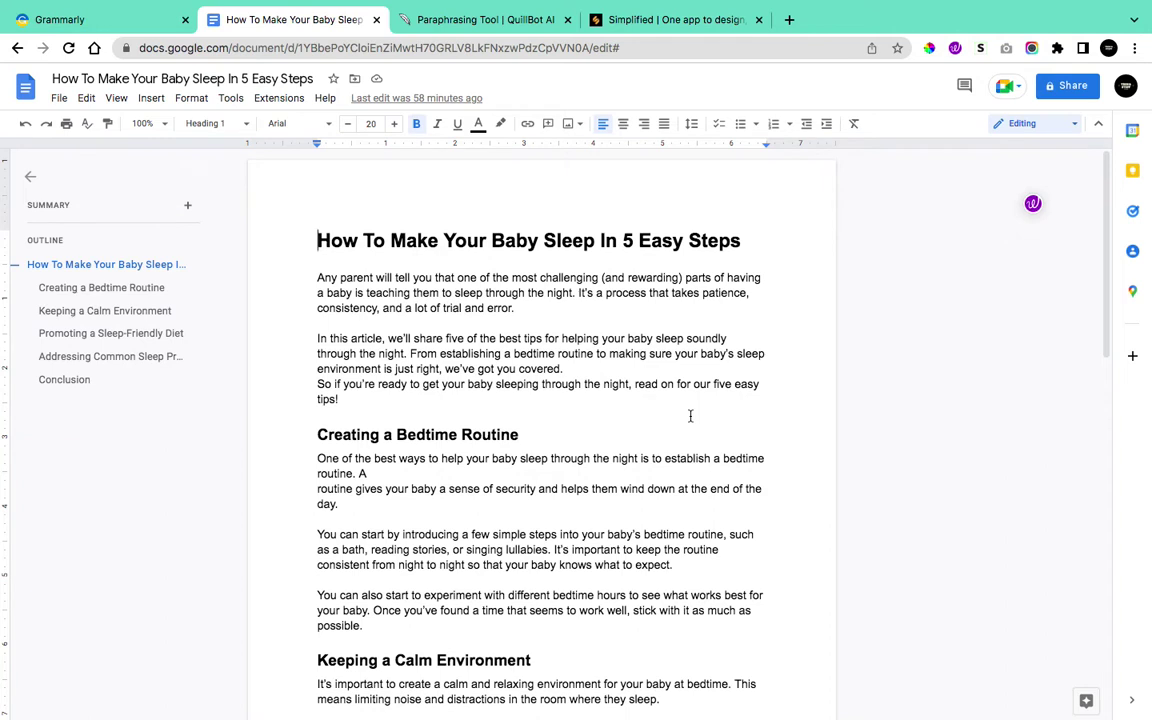
Switch to the Simplified Content rewriter tab, leaving the baby-sleep article in Google Docs
{"action": "left_click", "coordinate": [700, 20]}
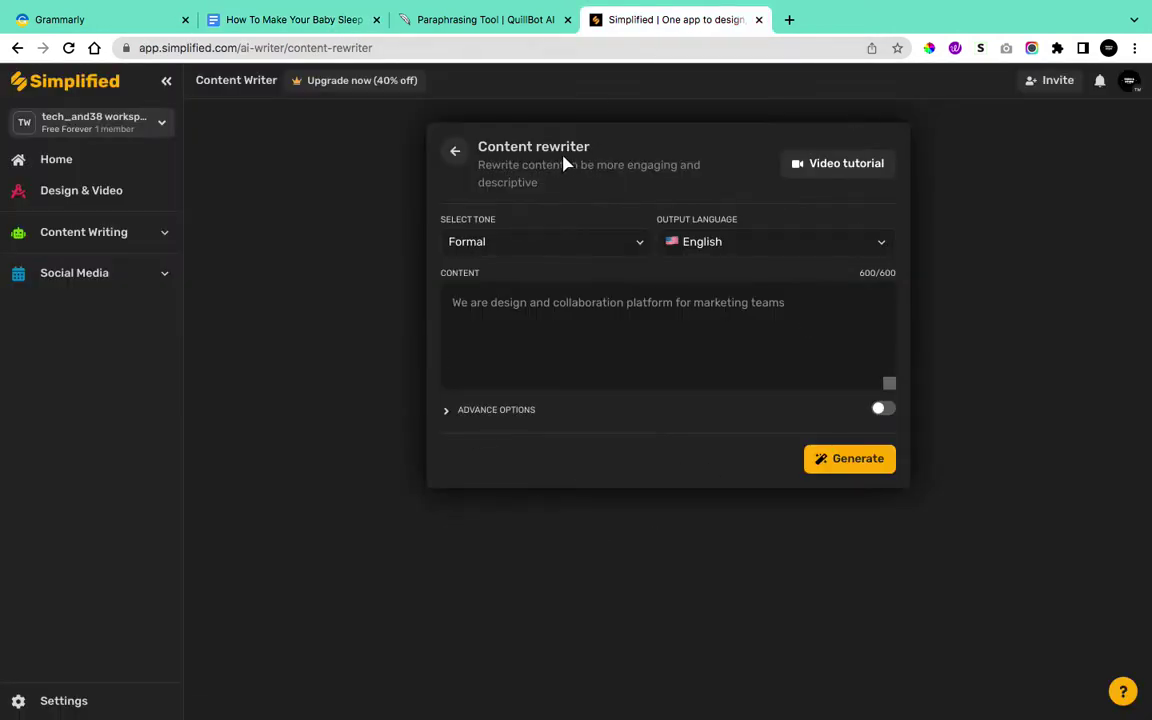
Return to the 'How To Make Your Baby Sleep' document in Google Docs
{"action": "left_click", "coordinate": [232, 22]}
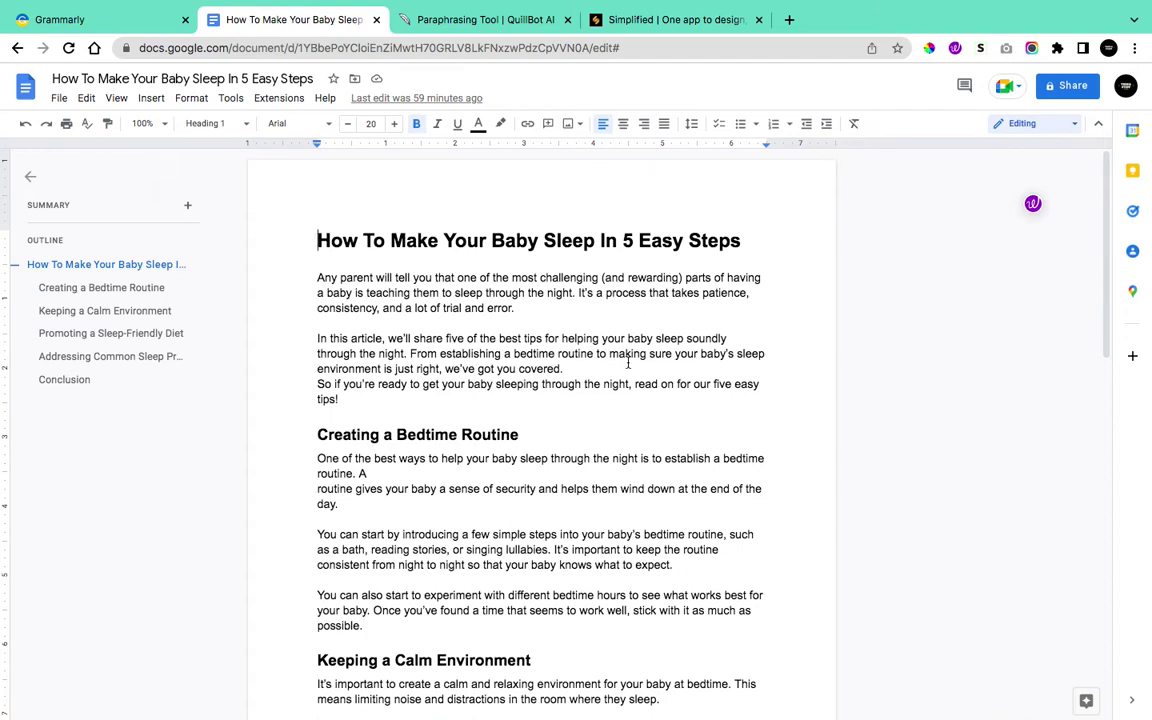
Select all of the baby-sleep article's text and move to the Grammarly dashboard
{"action": "scroll", "coordinate": [628, 363], "scroll_direction": "down", "scroll_amount": 1}
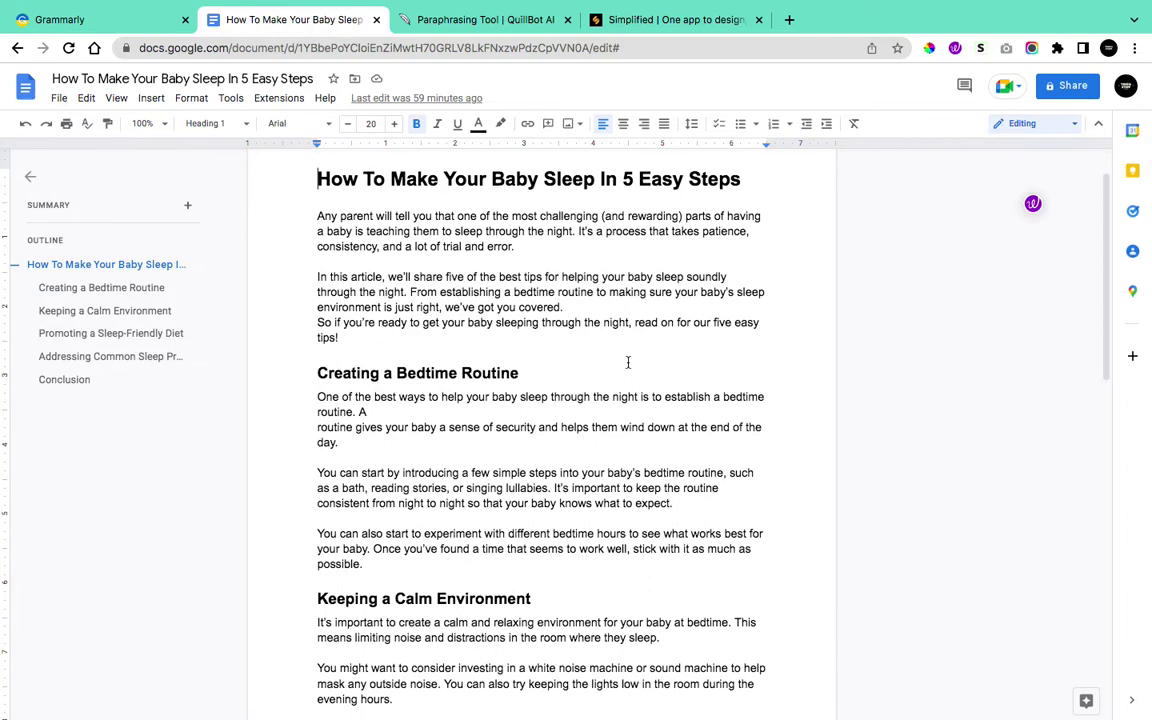
{"action": "scroll", "coordinate": [628, 363], "scroll_direction": "down", "scroll_amount": 3}
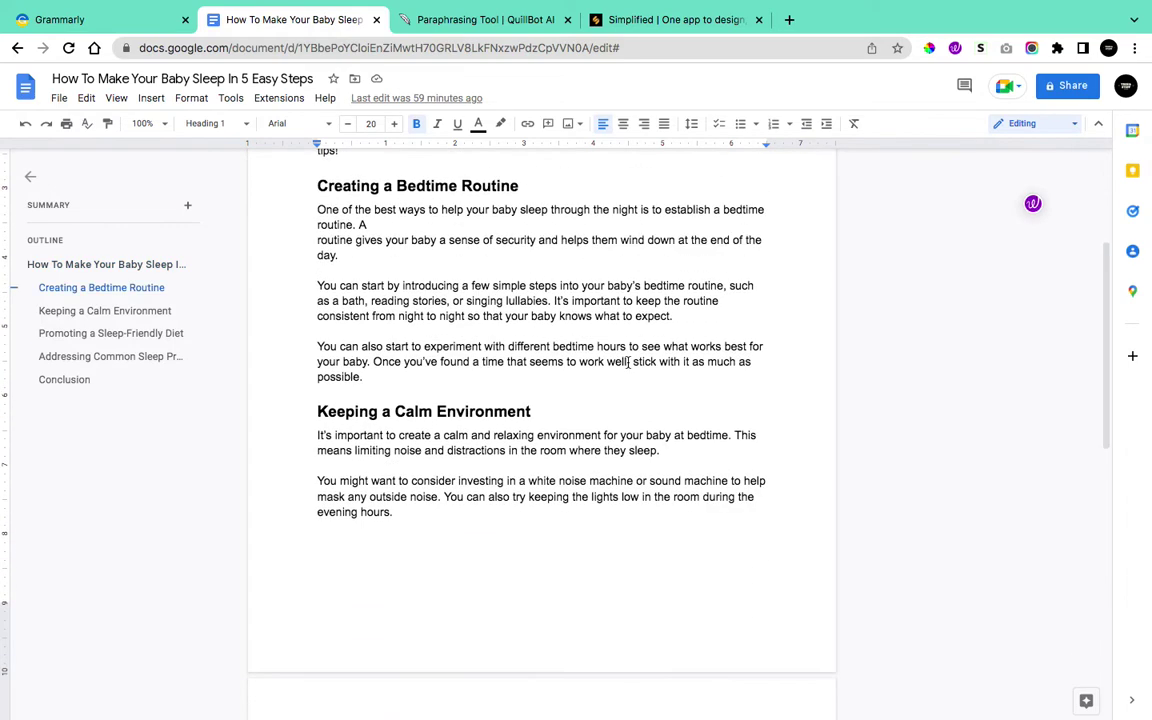
{"action": "scroll", "coordinate": [628, 363], "scroll_direction": "up", "scroll_amount": 4}
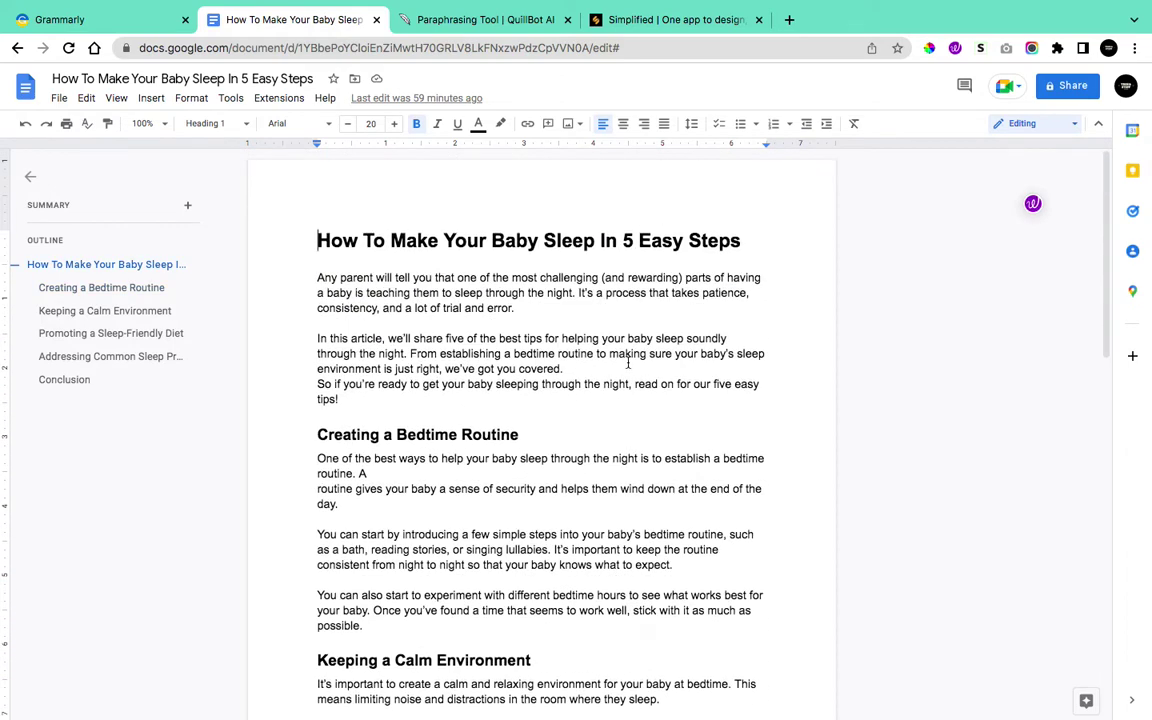
{"action": "key", "text": "ctrl+a"}
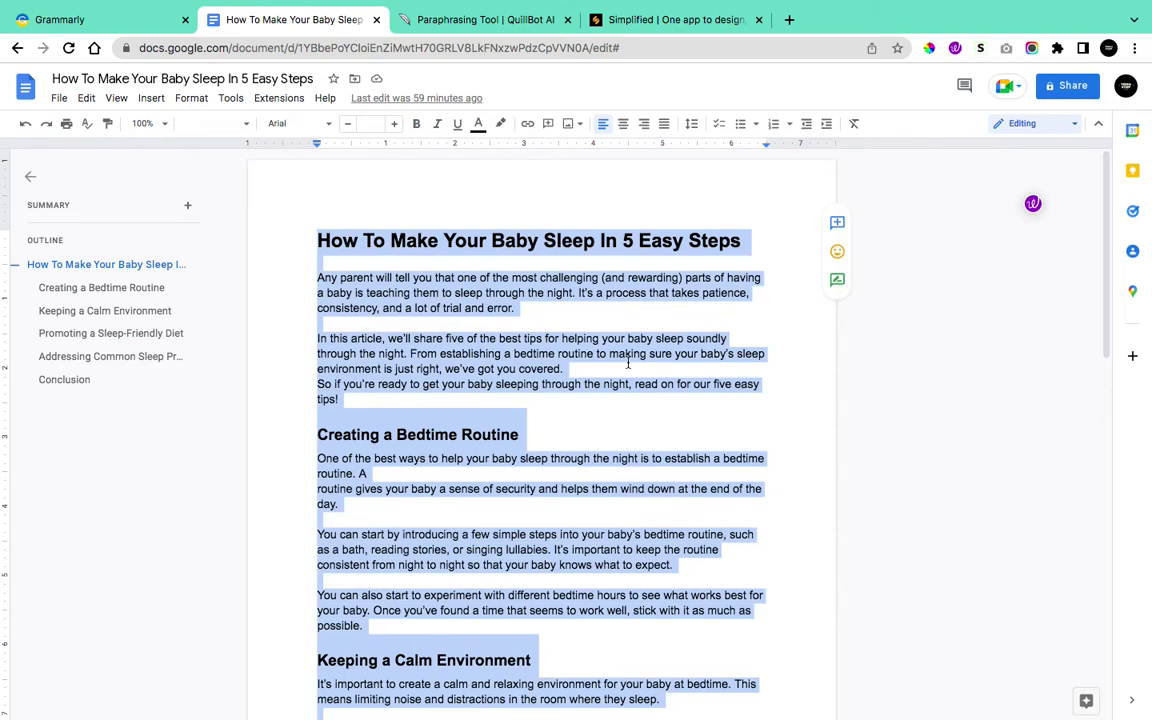
{"action": "left_click", "coordinate": [106, 24]}
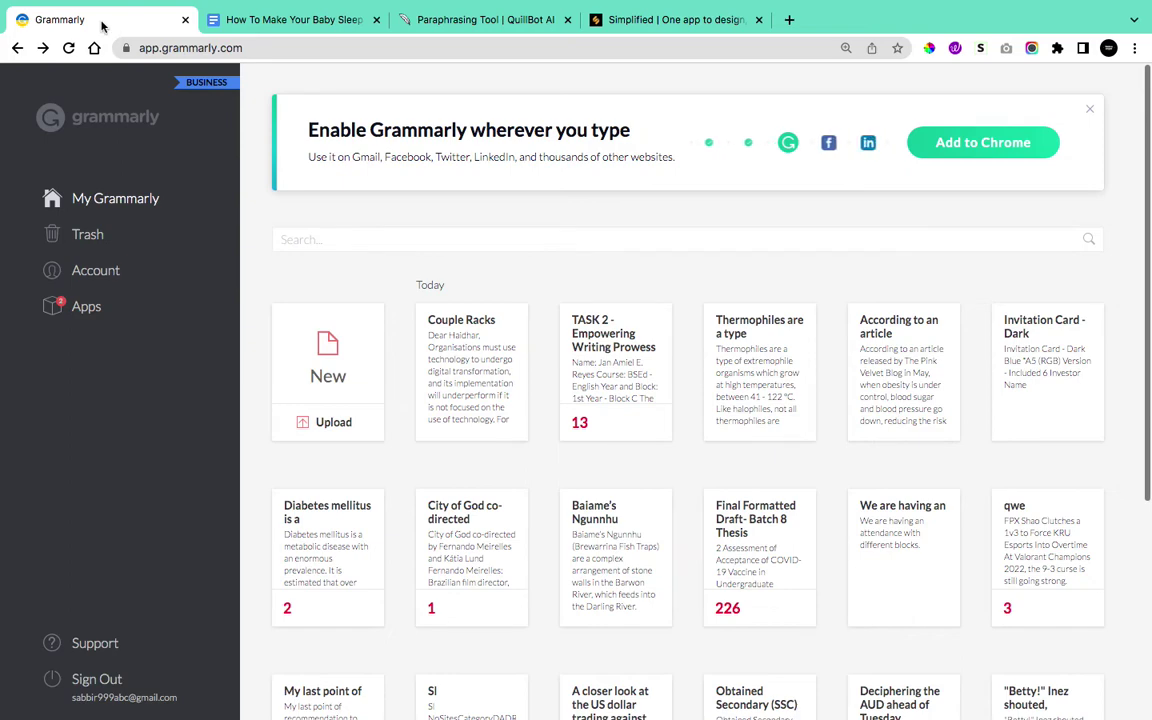
Switch desktops to the SmallSEOTools Text Analysis Tools page in Safari
{"action": "key", "text": "ctrl+Left"}
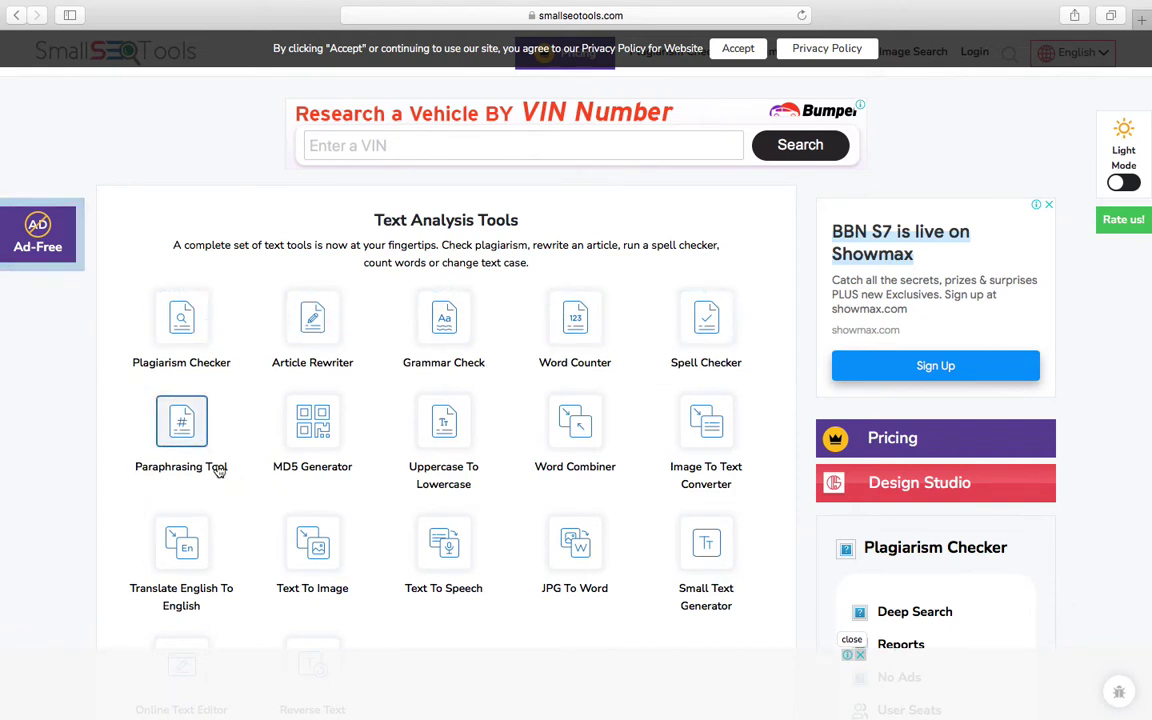
Open SmallSEOTools' Plagiarism Checker, dismiss the pop-up ad, and scroll to its text box
{"action": "left_click", "coordinate": [183, 318]}
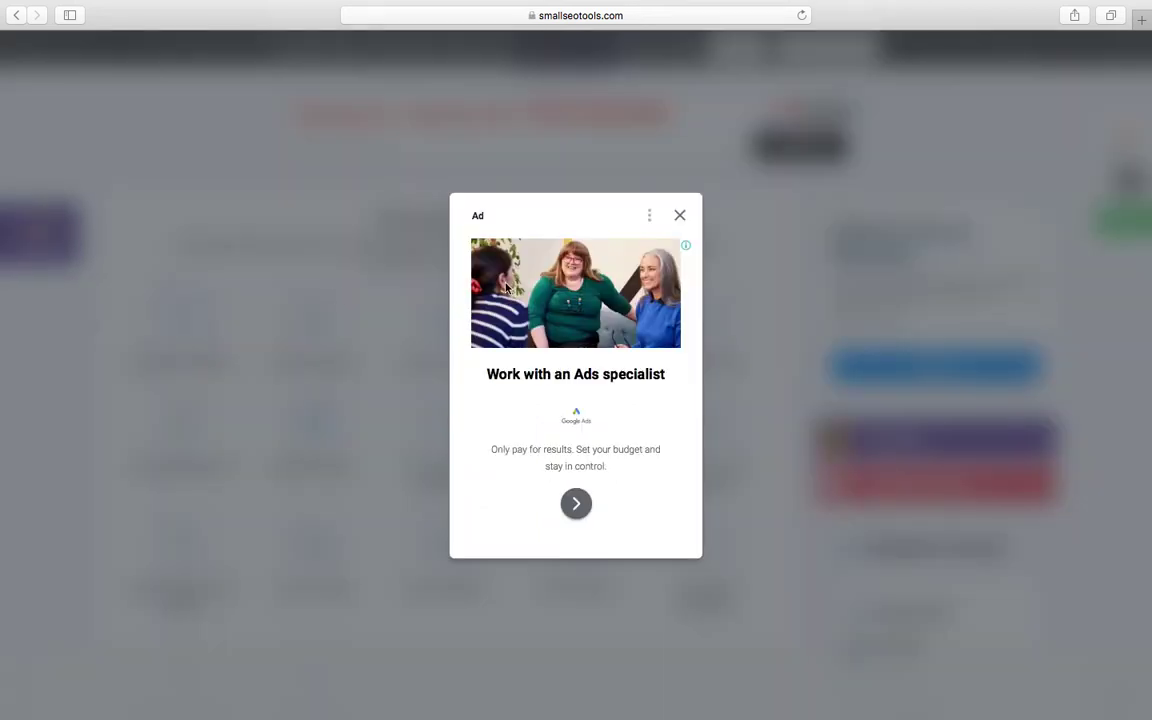
{"action": "left_click", "coordinate": [682, 217]}
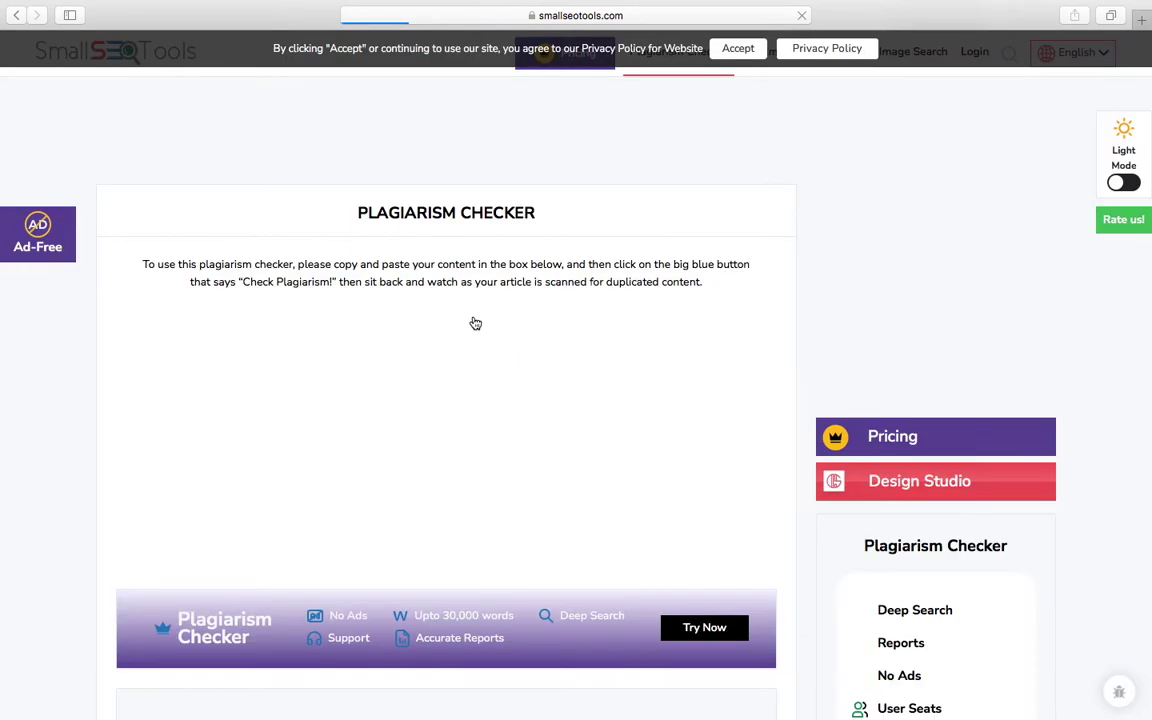
{"action": "scroll", "coordinate": [475, 323], "scroll_direction": "down", "scroll_amount": 3}
{"action": "scroll", "coordinate": [475, 323], "scroll_direction": "down", "scroll_amount": 1}
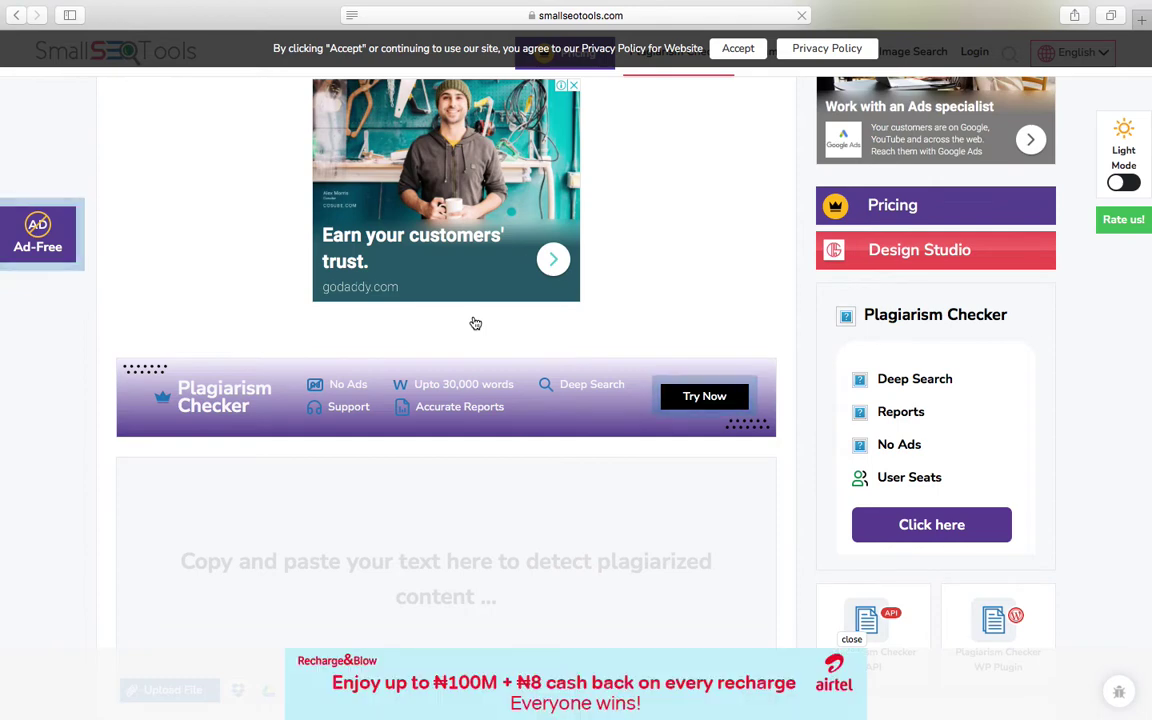
{"action": "scroll", "coordinate": [475, 323], "scroll_direction": "up", "scroll_amount": 2}
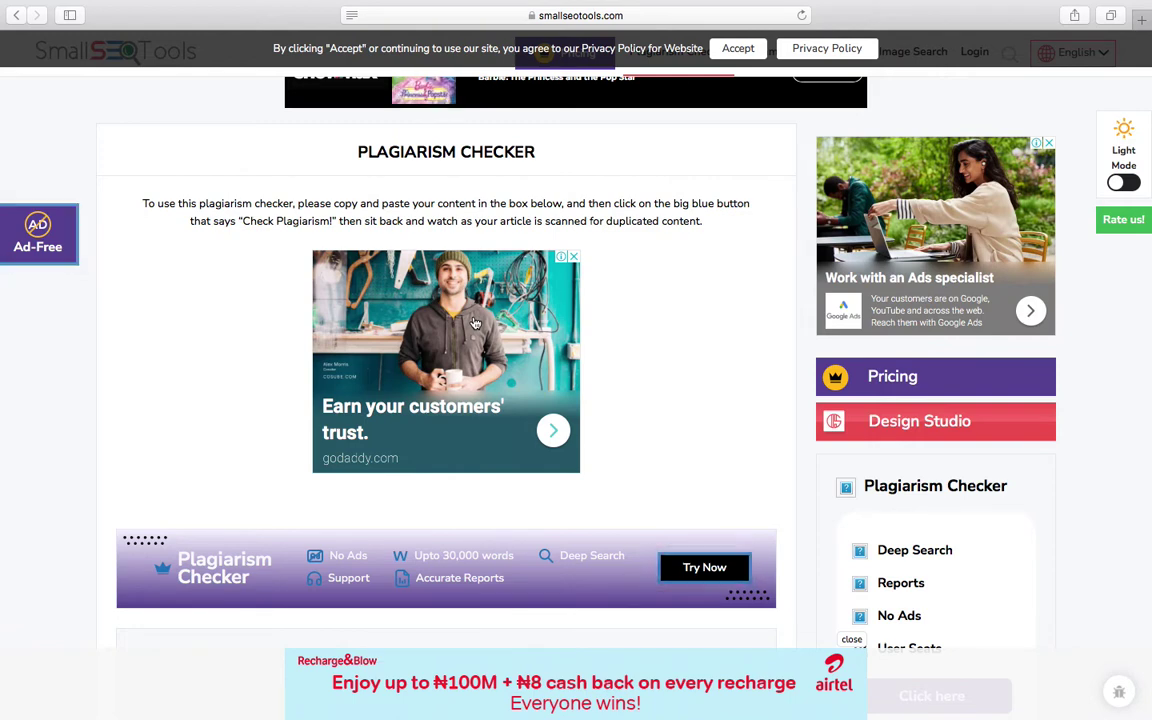
{"action": "scroll", "coordinate": [552, 390], "scroll_direction": "down", "scroll_amount": 5}
{"action": "scroll", "coordinate": [552, 390], "scroll_direction": "down", "scroll_amount": 1}
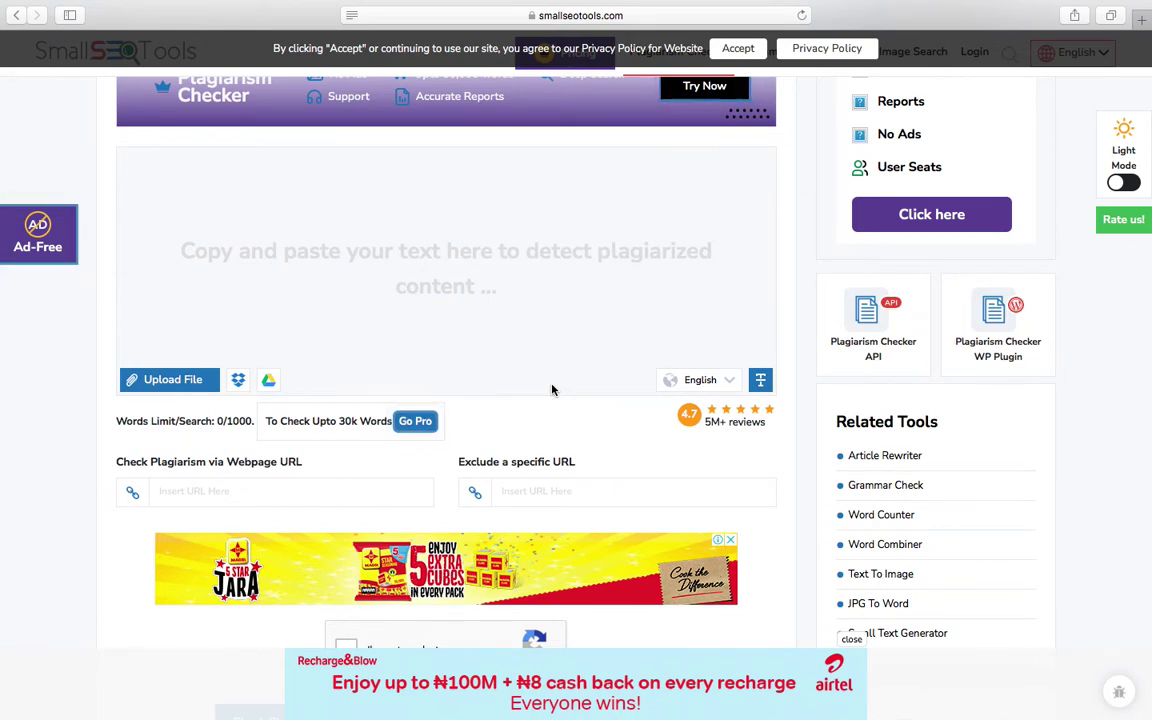
Switch desktops back to the Grammarly dashboard after a brief return to the checker
{"action": "key", "text": "ctrl+Right"}
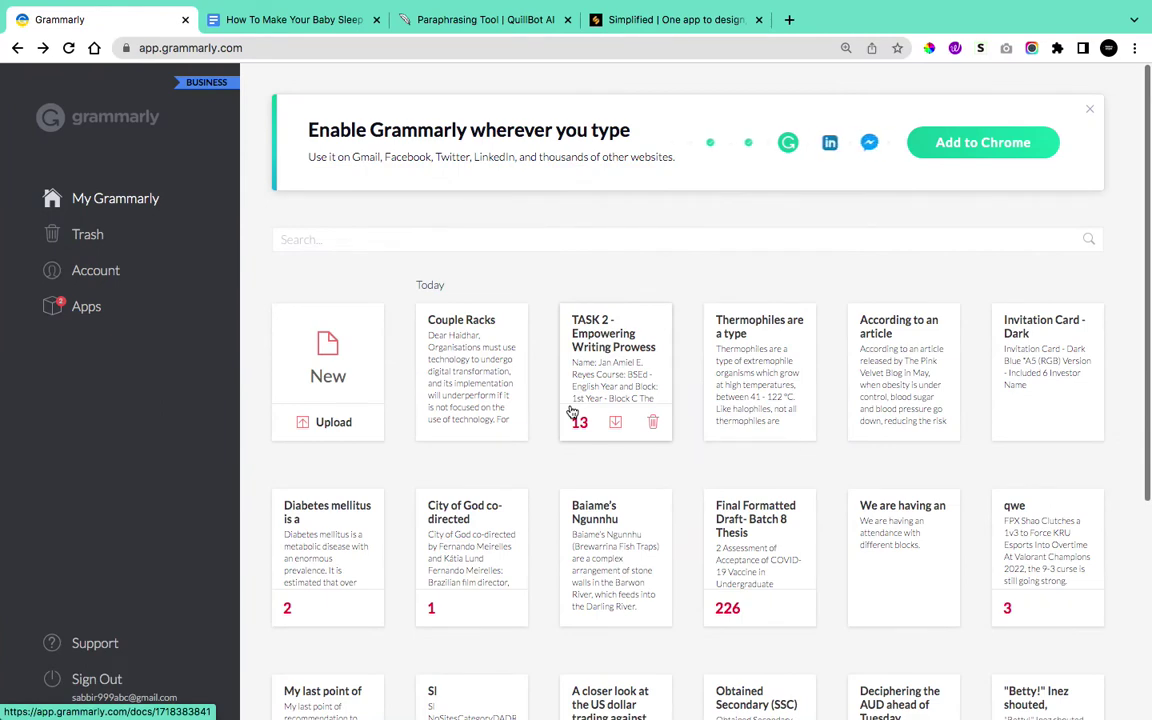
{"action": "key", "text": "ctrl+Left"}
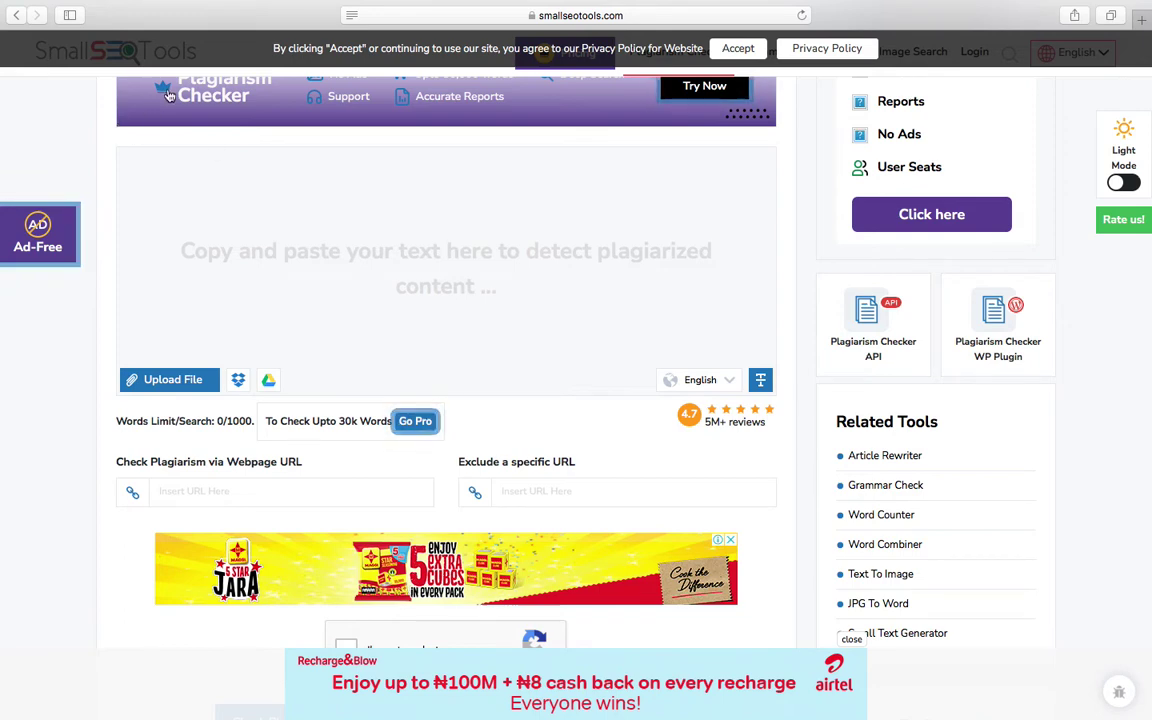
{"action": "key", "text": "ctrl+Right"}
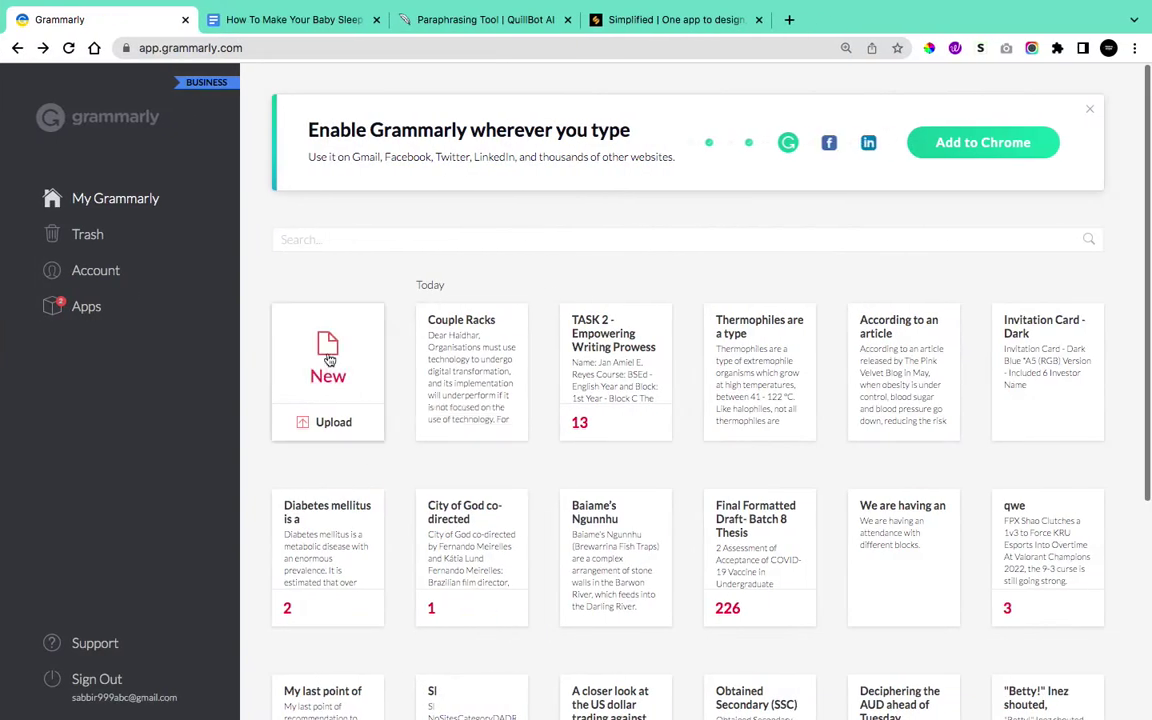
Paste the article into a new Grammarly document, keep default goals, and view its 96-score report
{"action": "left_click", "coordinate": [330, 360]}
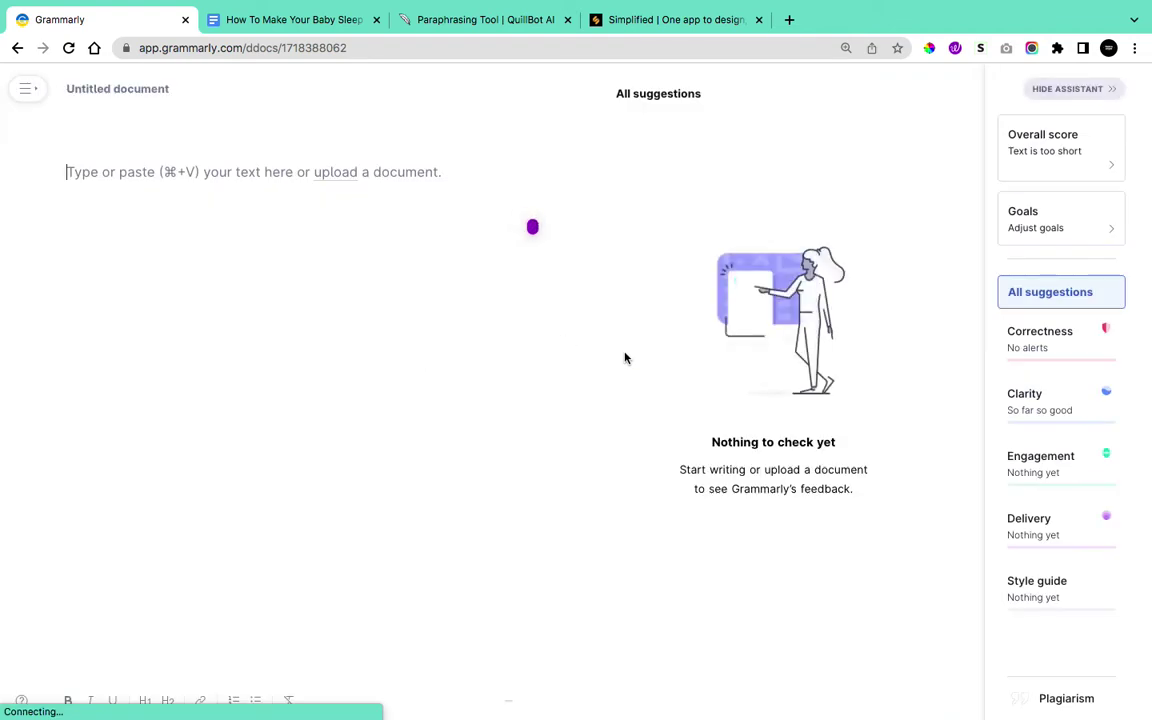
{"action": "key", "text": "super+v"}
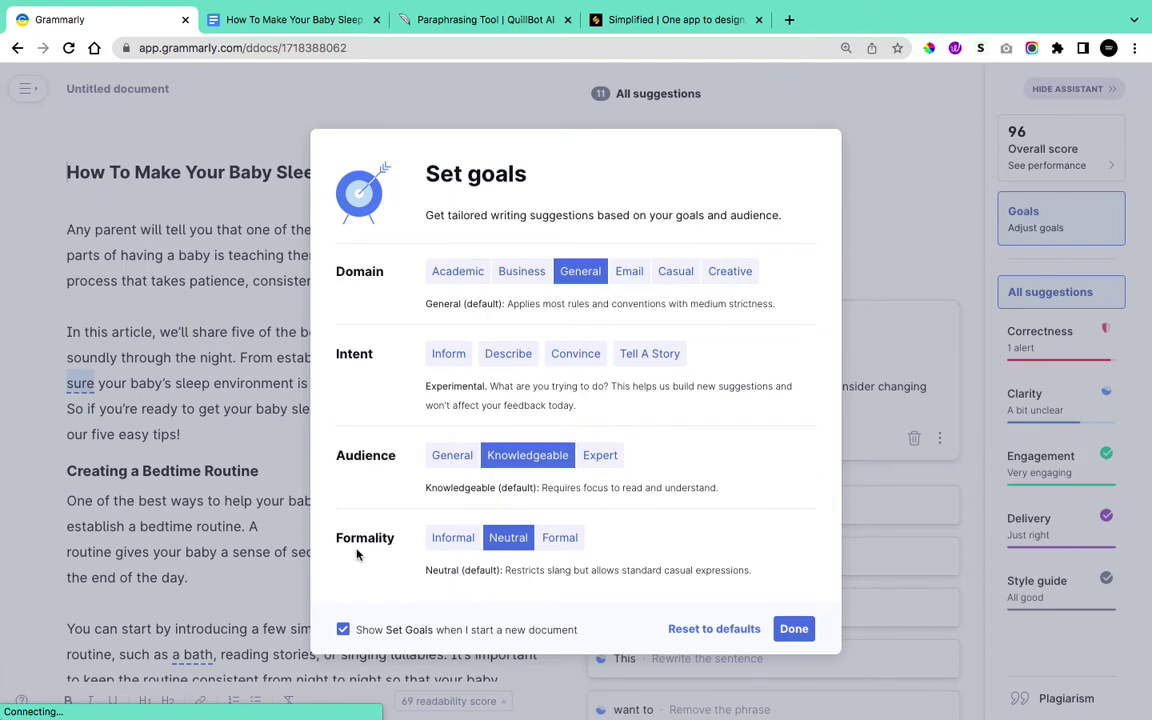
{"action": "left_click", "coordinate": [793, 628]}
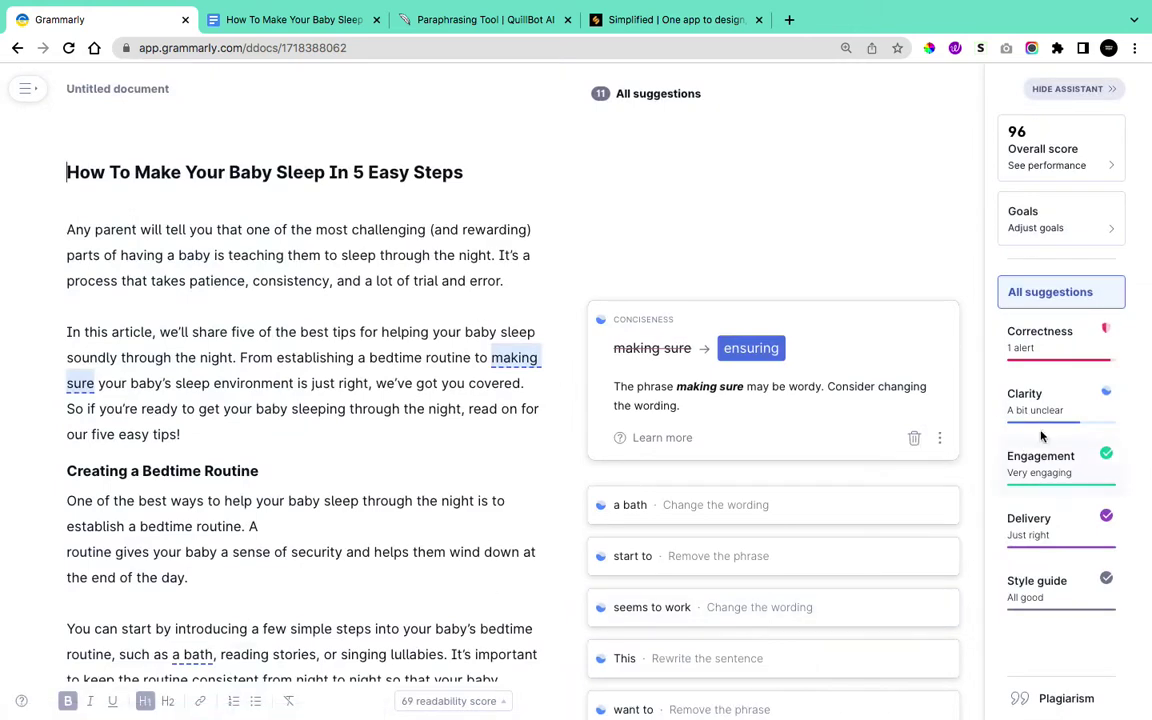
{"action": "left_click", "coordinate": [1023, 150]}
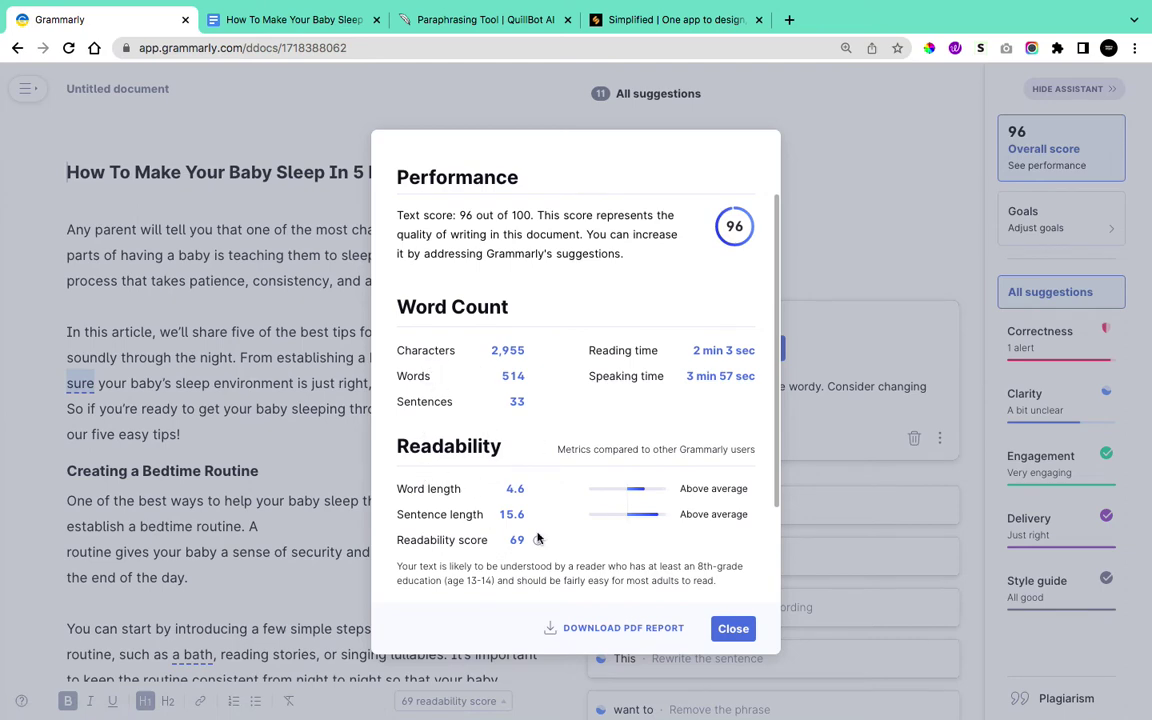
Close the Performance report showing 514 words and readability score 69
{"action": "left_click", "coordinate": [733, 628]}
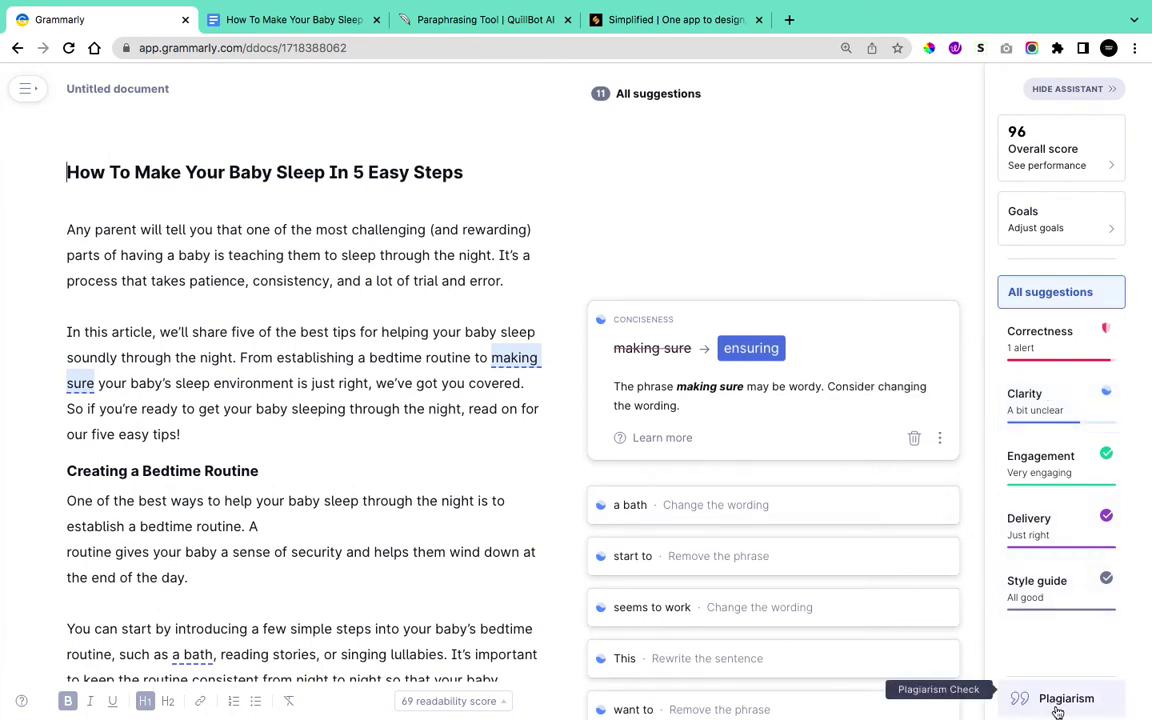
Run Grammarly's plagiarism check (17% matched), then select 'How To Make Your Baby Sleep In 5'
{"action": "left_click", "coordinate": [301, 21]}
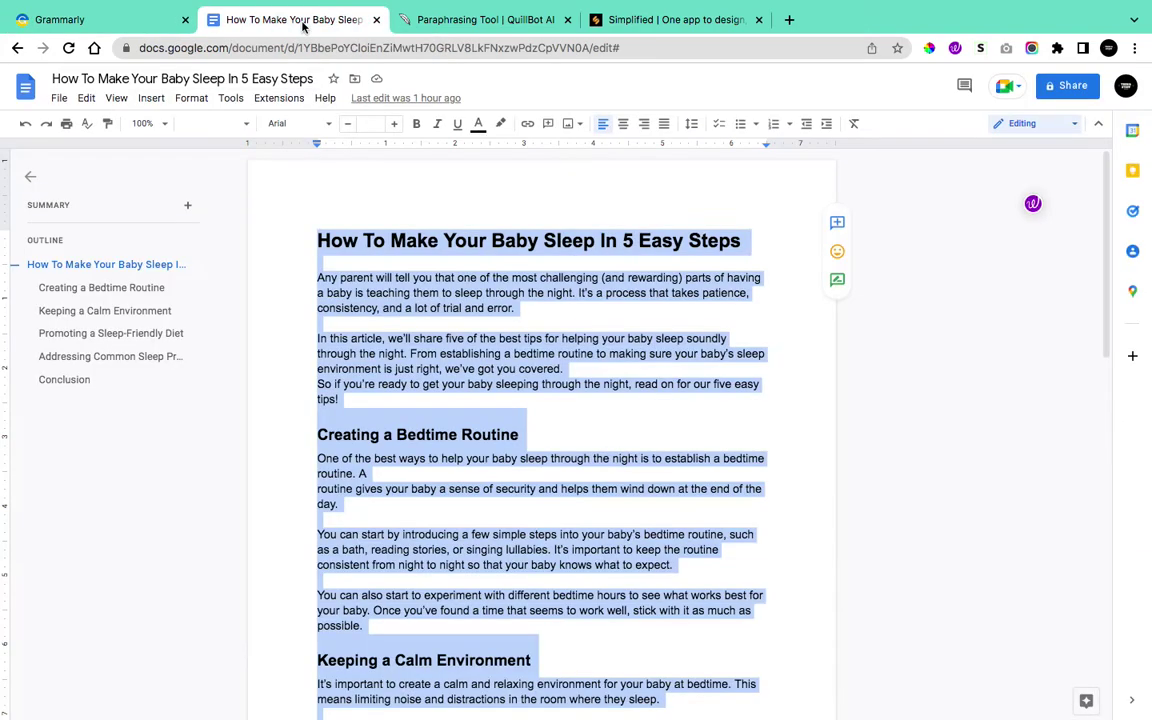
{"action": "left_click", "coordinate": [100, 22]}
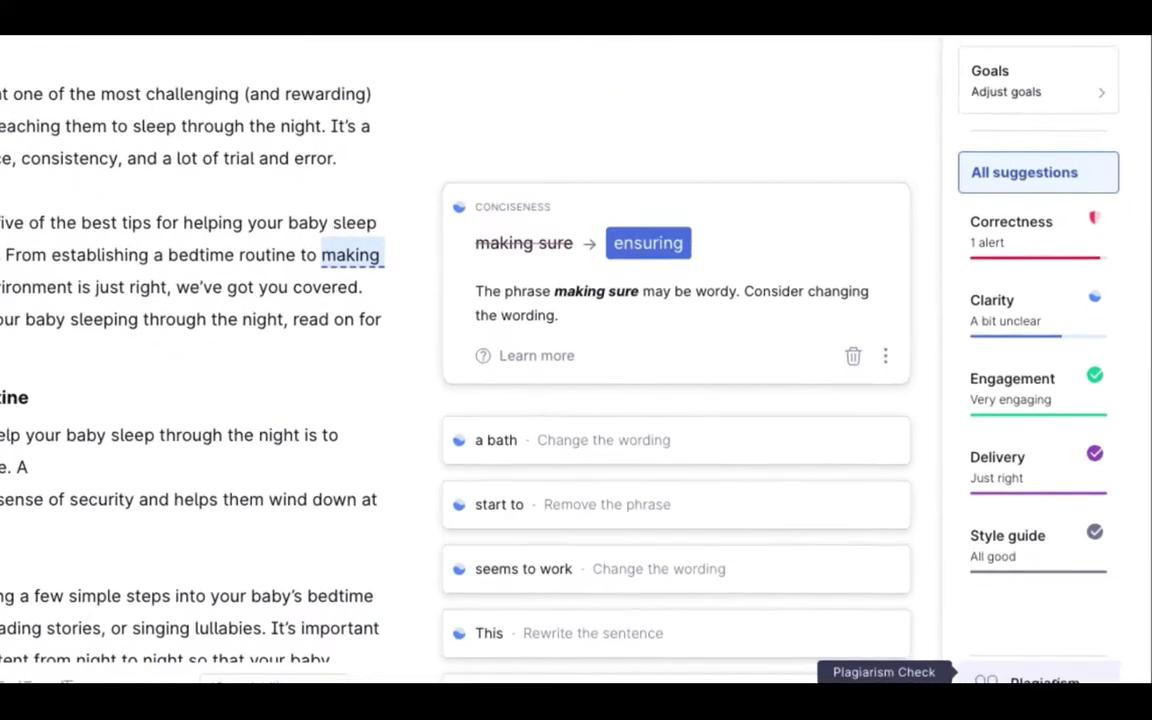
{"action": "left_click", "coordinate": [1040, 682]}
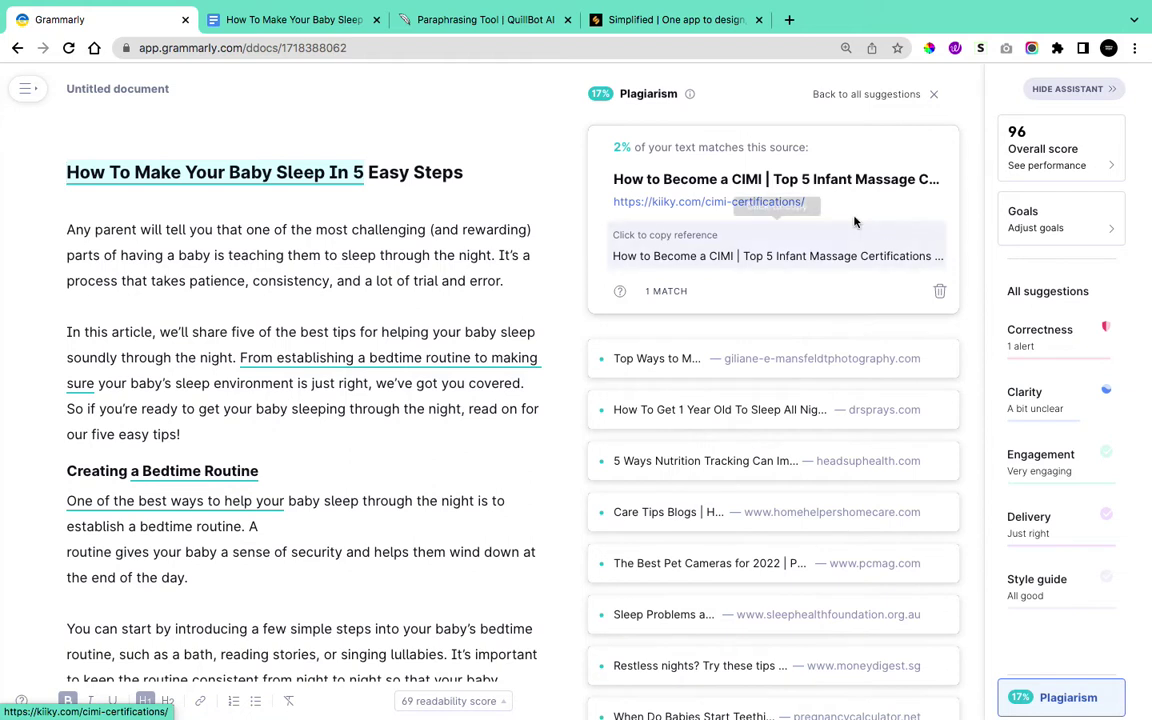
{"action": "left_click_drag", "start_coordinate": [367, 172], "coordinate": [30, 172]}
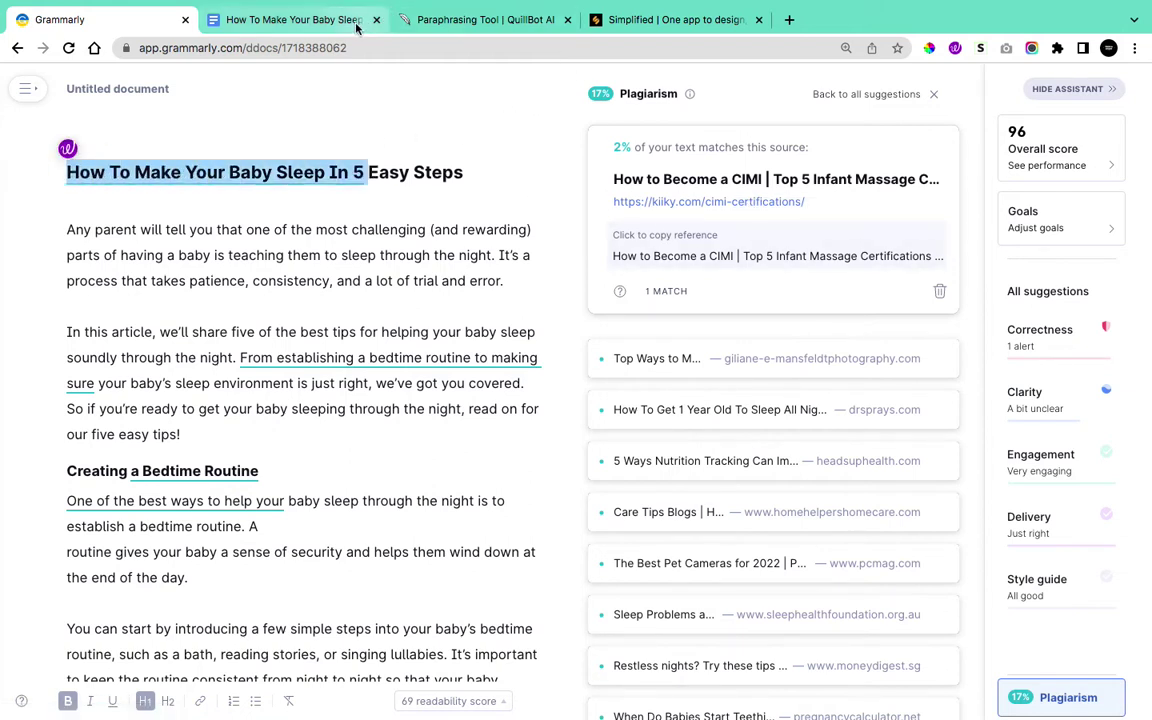
{"action": "left_click", "coordinate": [410, 22]}
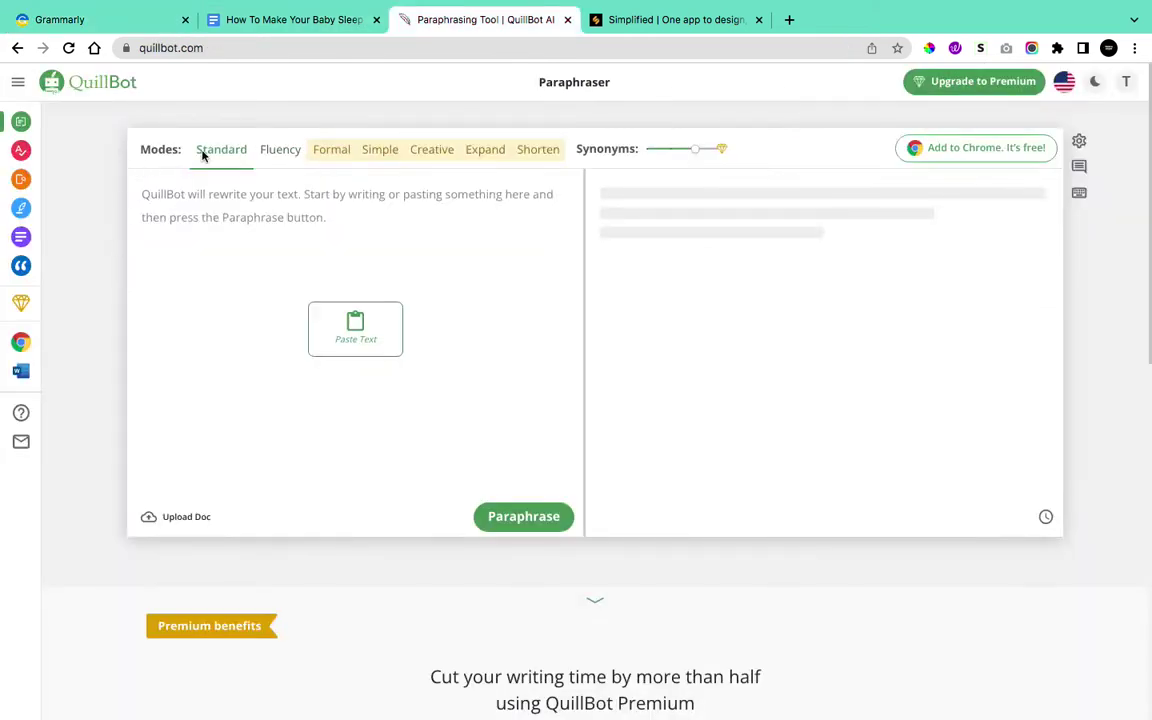
{"action": "left_click", "coordinate": [630, 22]}
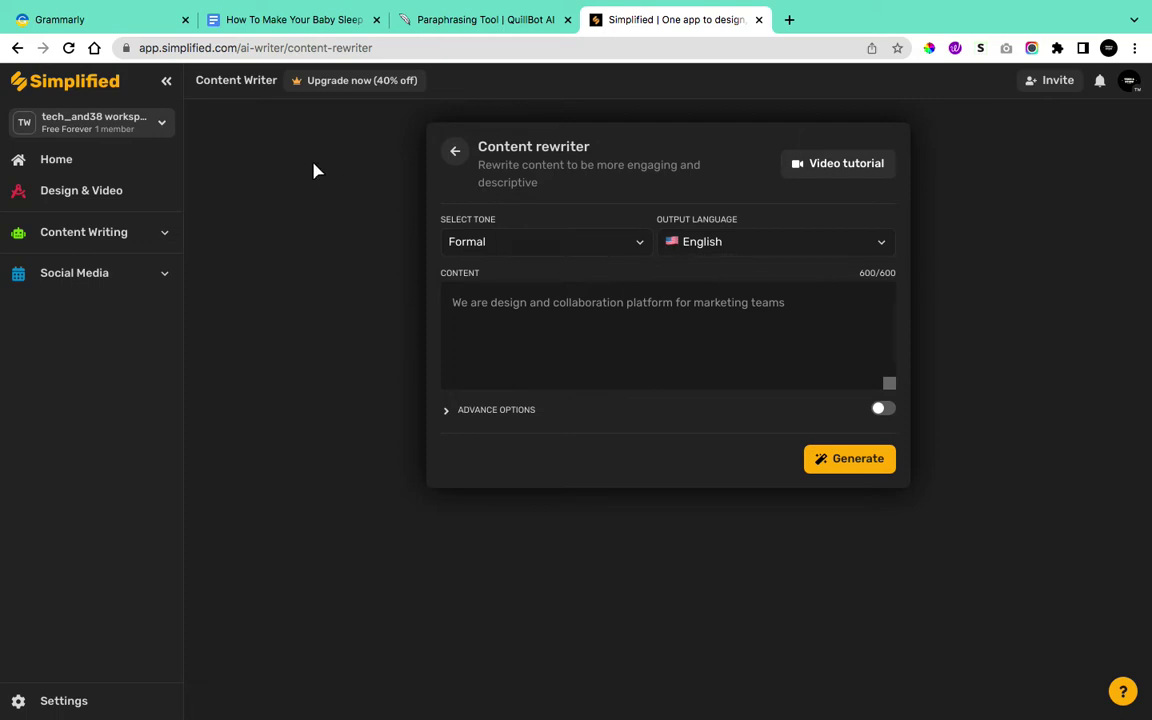
{"action": "left_click", "coordinate": [100, 19]}
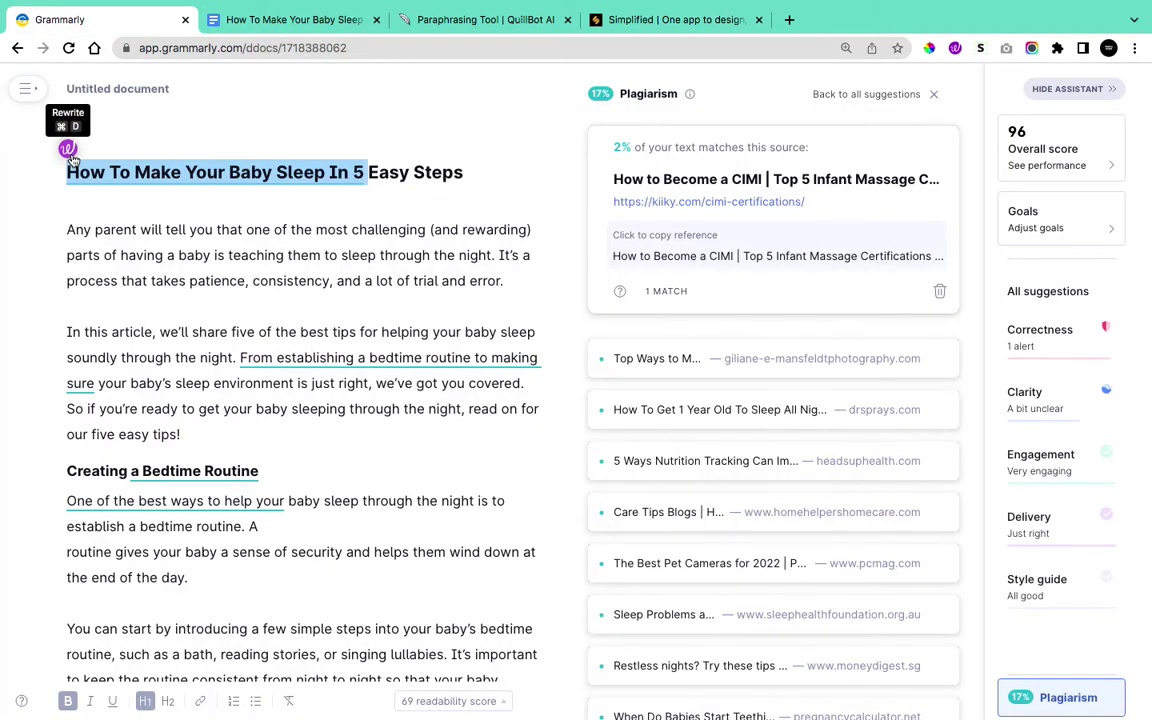
Replace the full title with Wordtune's rewrite '5 Easy Steps To Make Your Baby Sleep'
{"action": "left_click", "coordinate": [68, 151]}
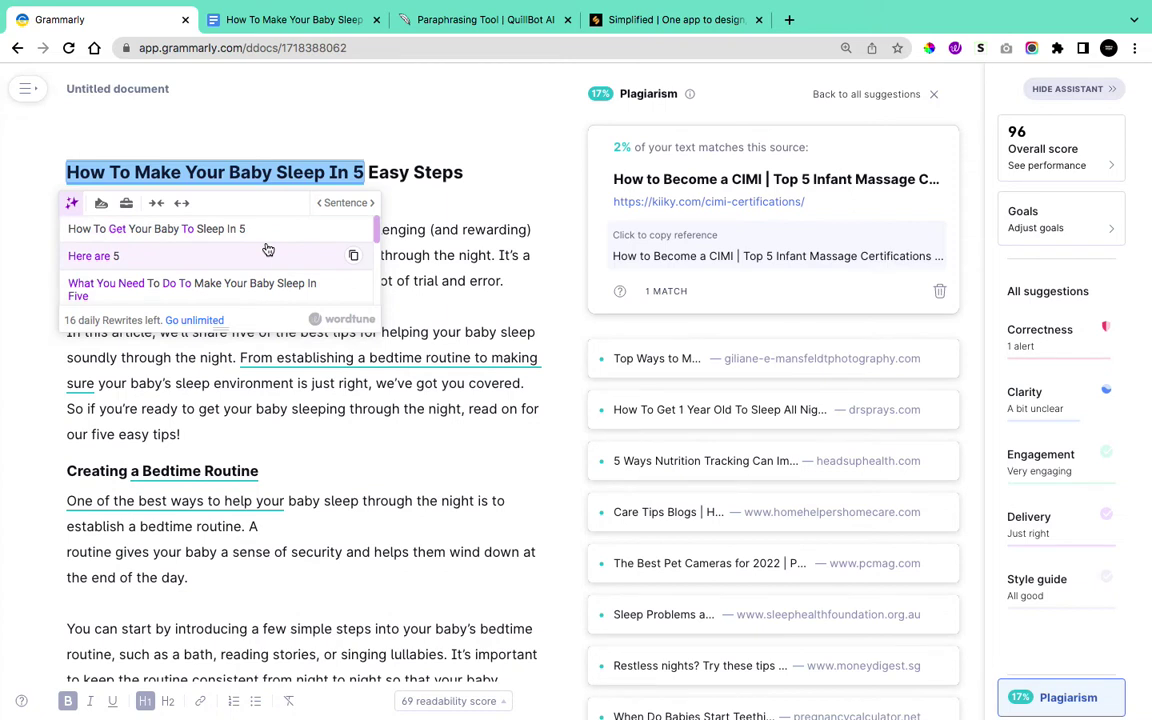
{"action": "left_click_drag", "start_coordinate": [465, 172], "coordinate": [44, 178]}
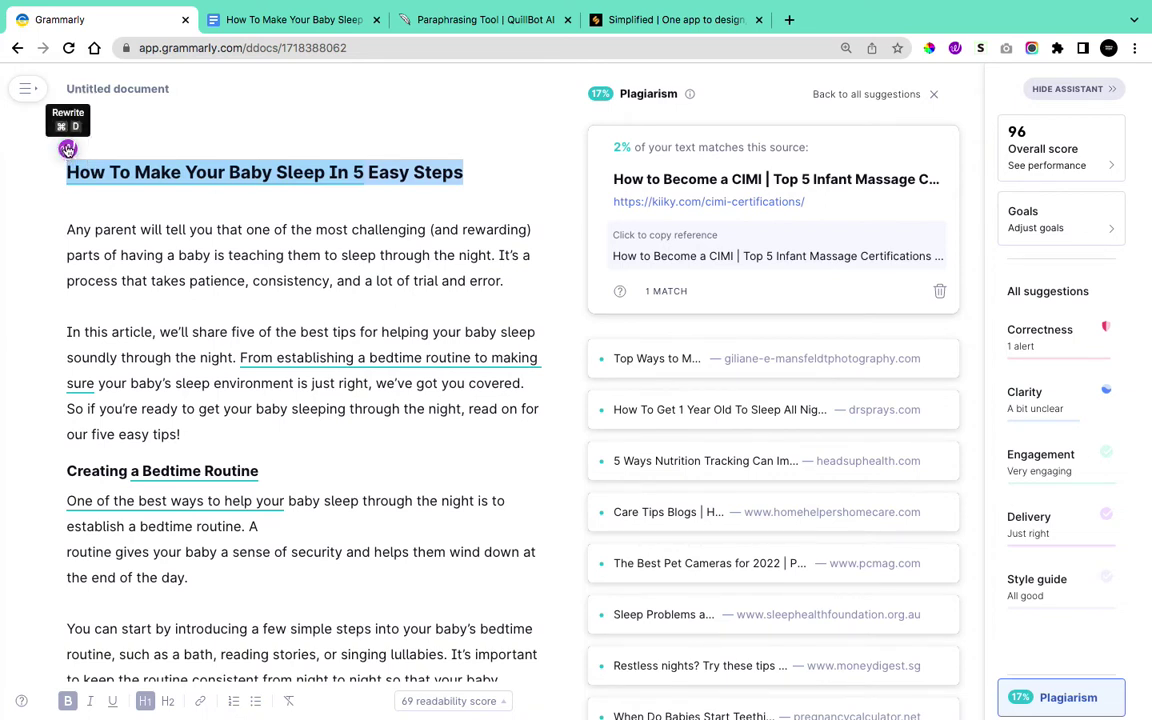
{"action": "left_click", "coordinate": [67, 149]}
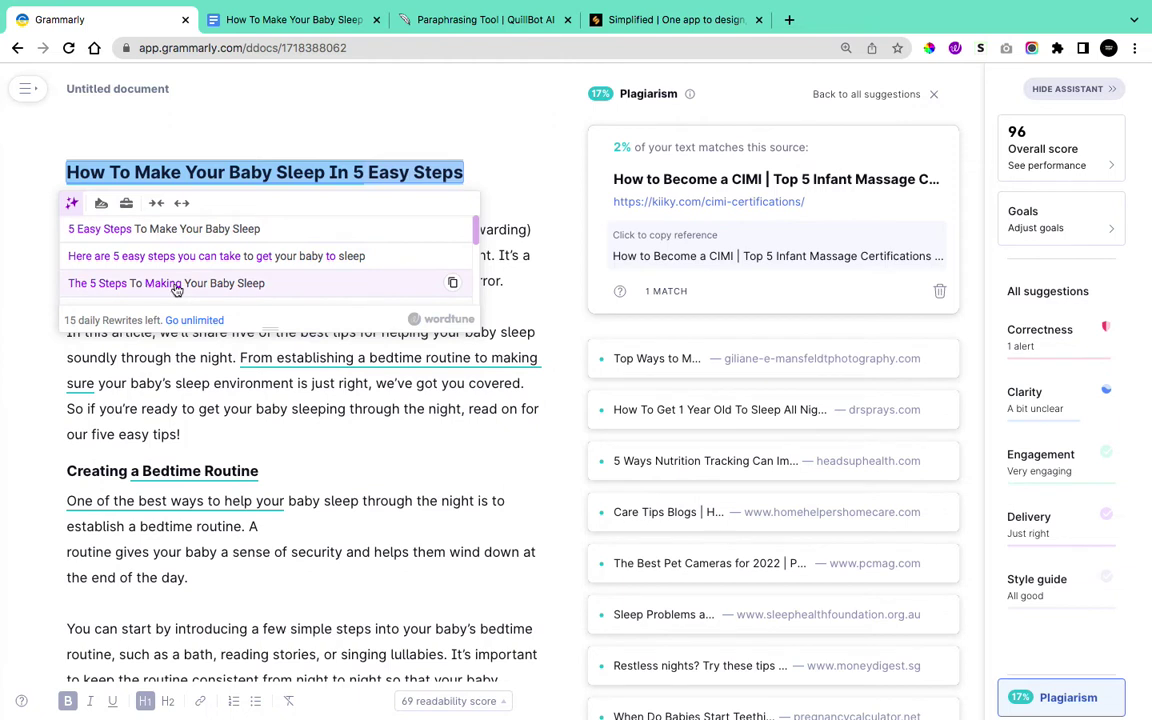
{"action": "scroll", "coordinate": [285, 288], "scroll_direction": "down", "scroll_amount": 2}
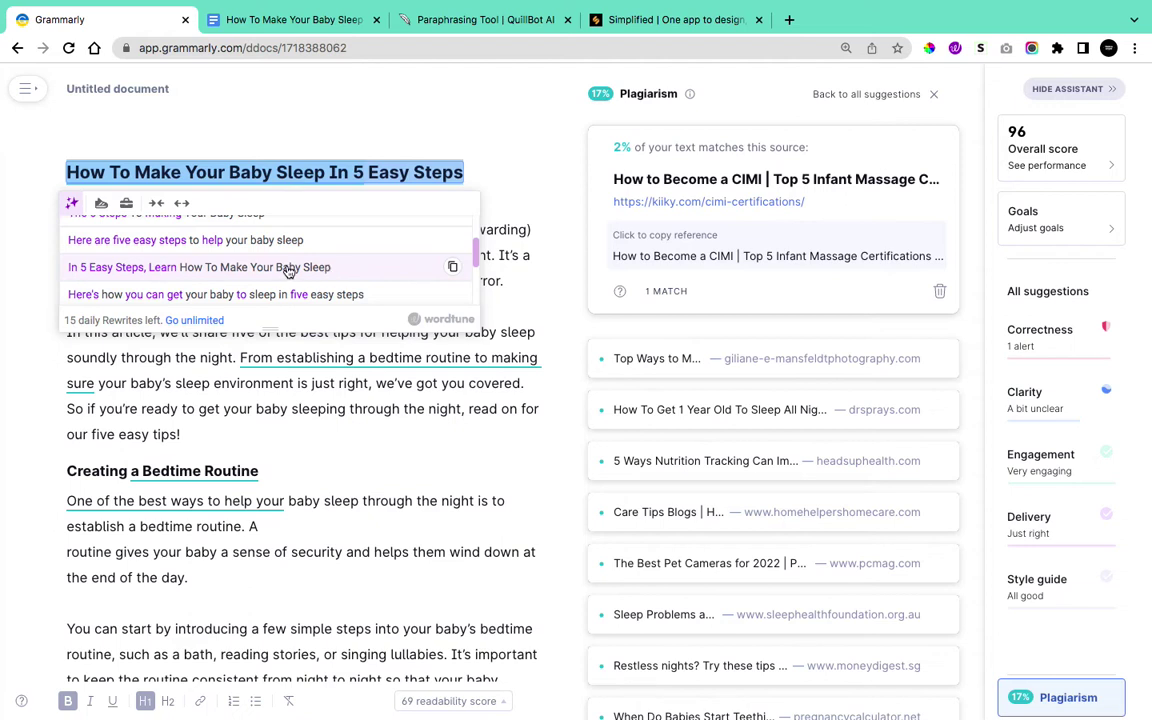
{"action": "scroll", "coordinate": [316, 265], "scroll_direction": "up", "scroll_amount": 1}
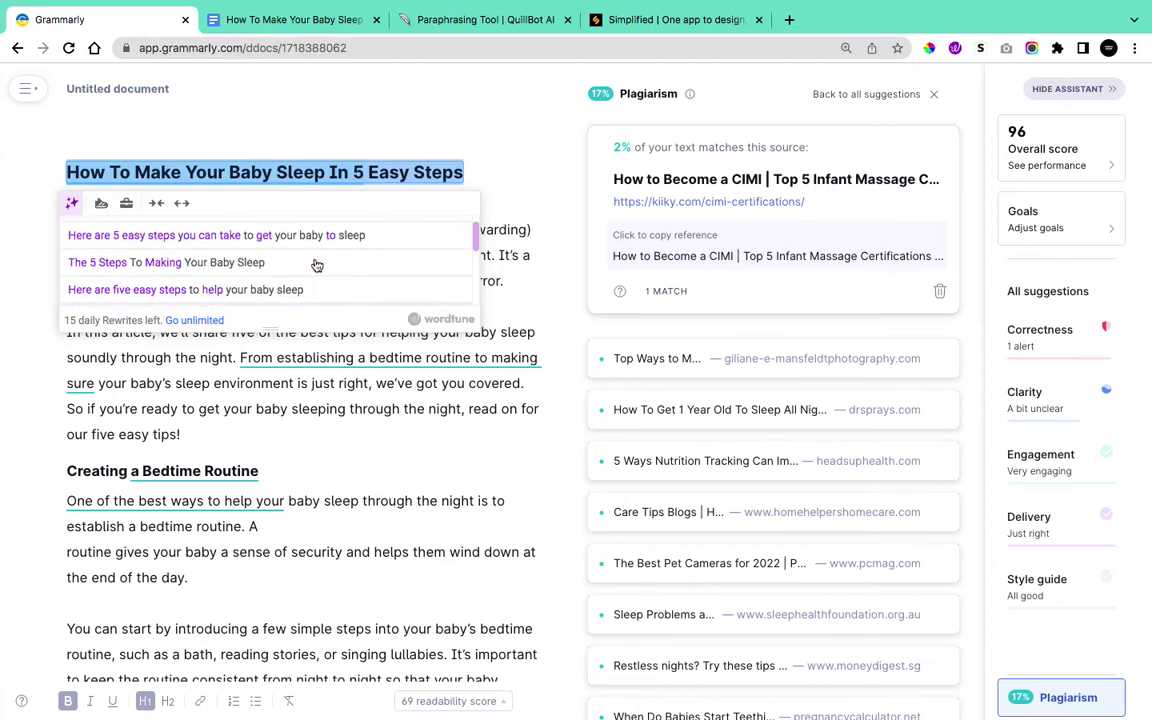
{"action": "scroll", "coordinate": [316, 265], "scroll_direction": "up", "scroll_amount": 2}
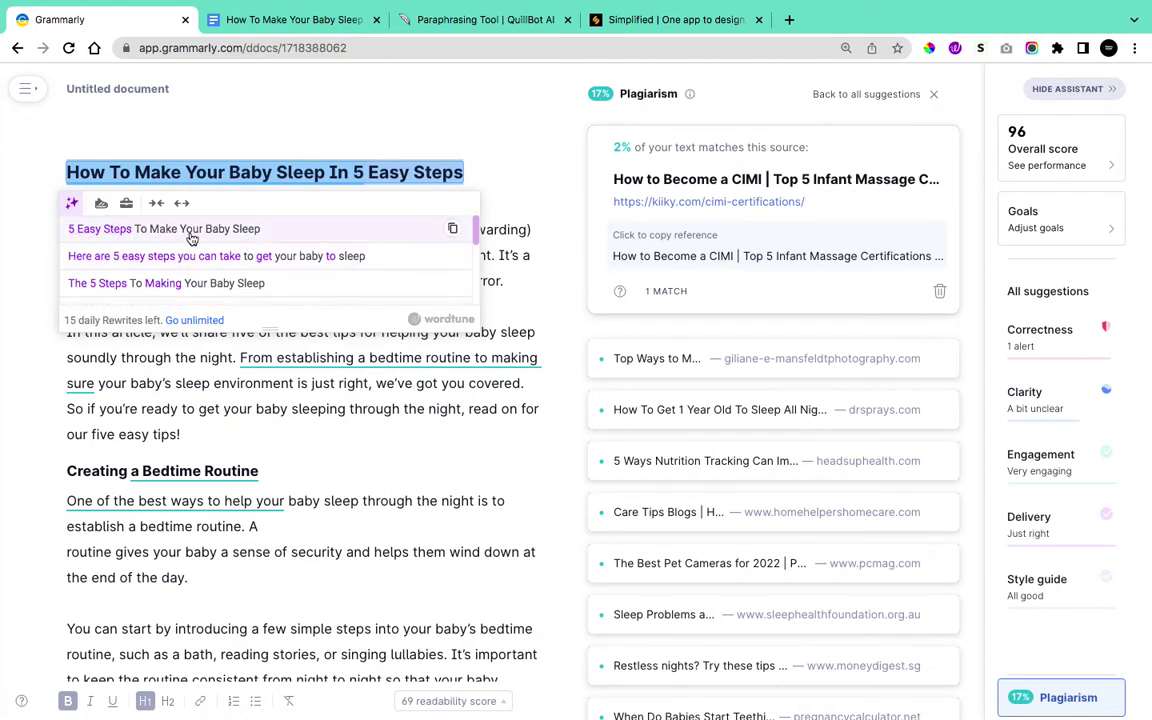
{"action": "left_click", "coordinate": [265, 230]}
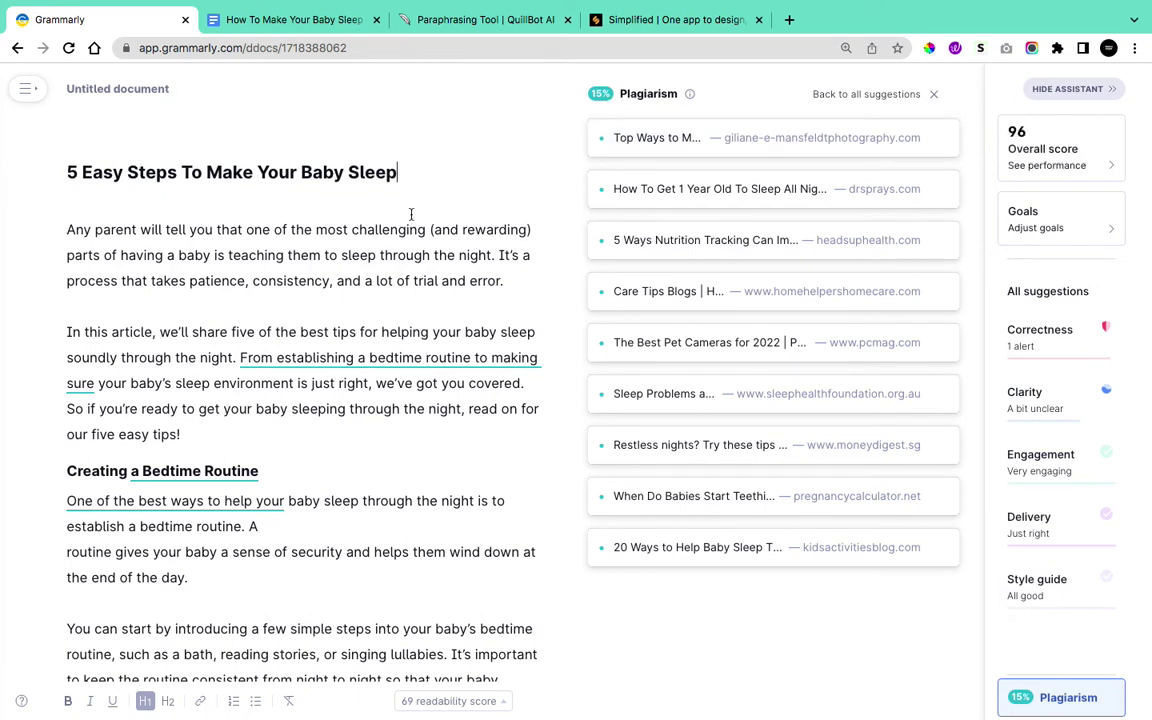
Copy the bedtime-routine sentence from the Grammarly article
{"action": "scroll", "coordinate": [433, 189], "scroll_direction": "down", "scroll_amount": 1}
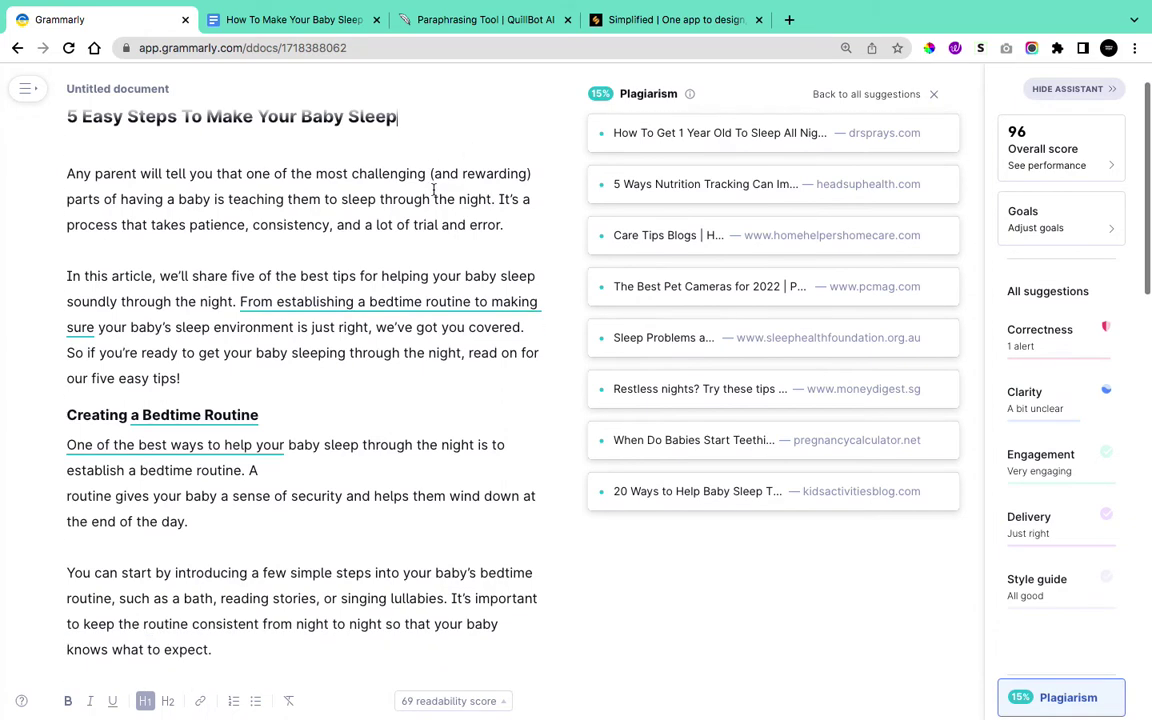
{"action": "left_click_drag", "start_coordinate": [240, 301], "coordinate": [537, 321]}
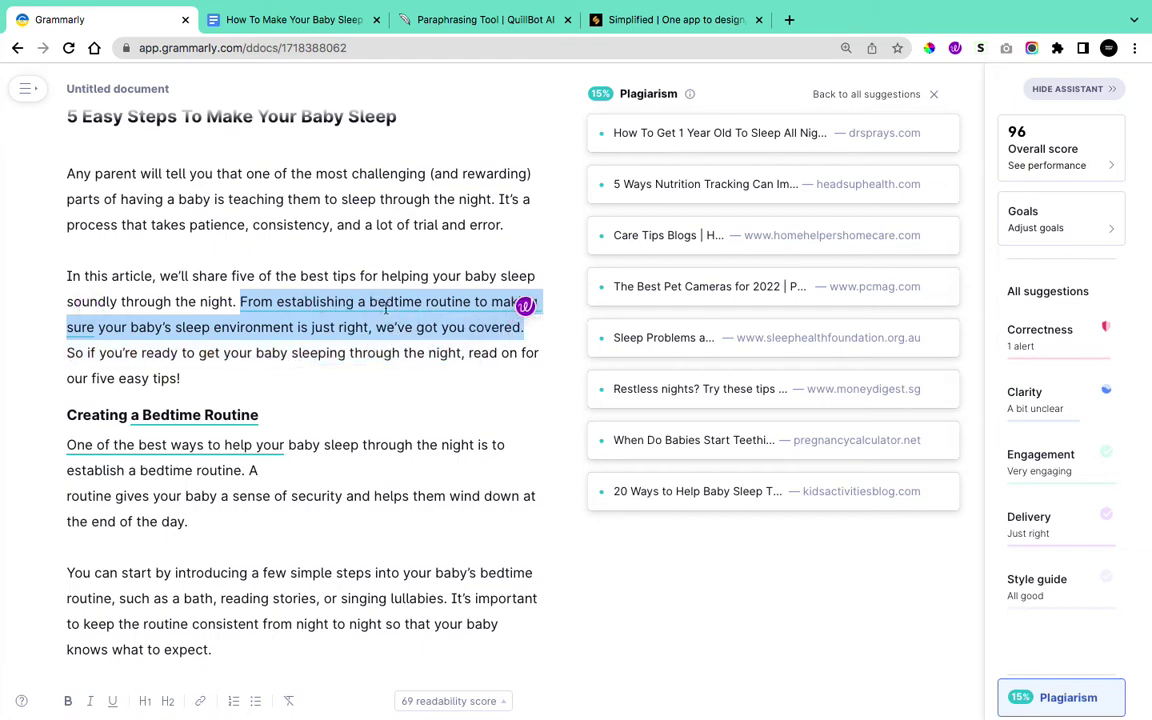
{"action": "right_click", "coordinate": [385, 309]}
{"action": "left_click", "coordinate": [442, 419]}
Paste the sentence into QuillBot and paraphrase it, then return to Simplified
{"action": "left_click", "coordinate": [455, 22]}
{"action": "left_click", "coordinate": [233, 215]}
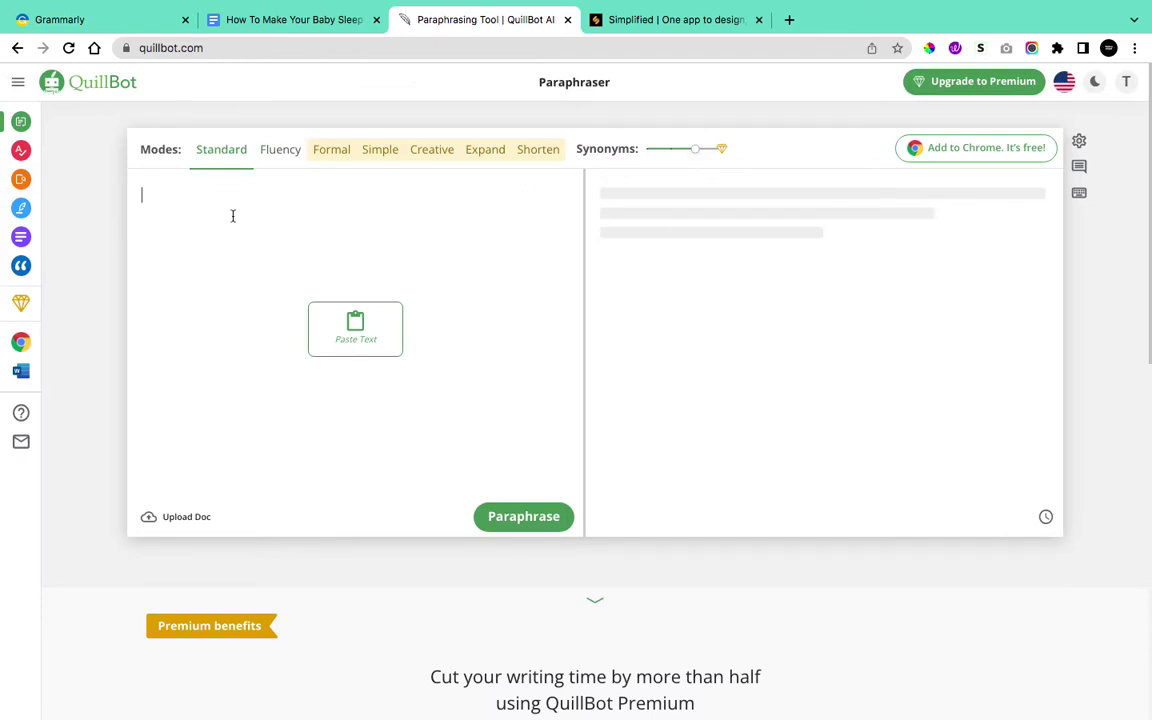
{"action": "key", "text": "super+v"}
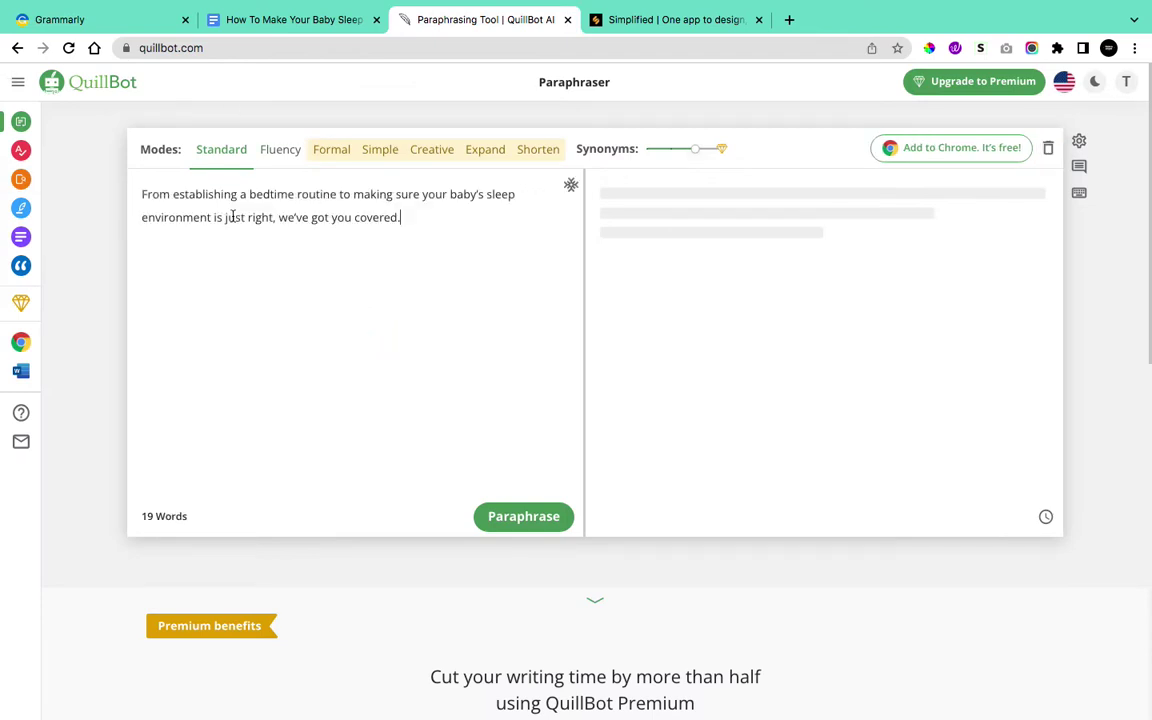
{"action": "left_click", "coordinate": [531, 521]}
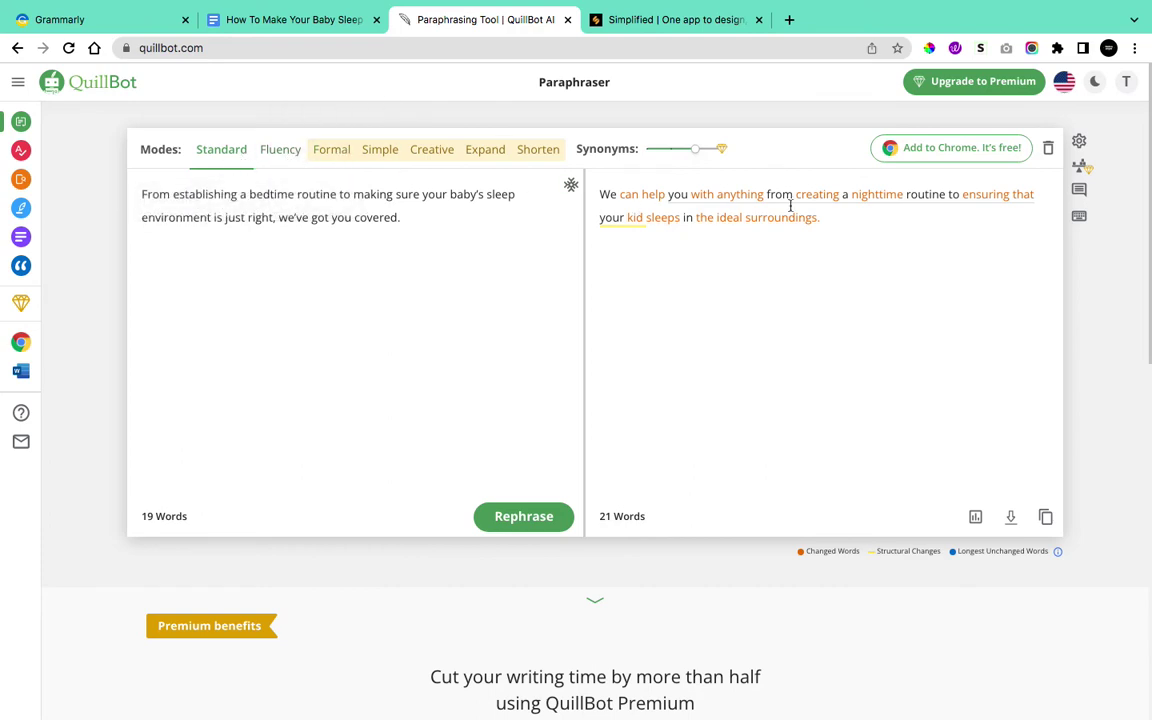
{"action": "left_click", "coordinate": [666, 22]}
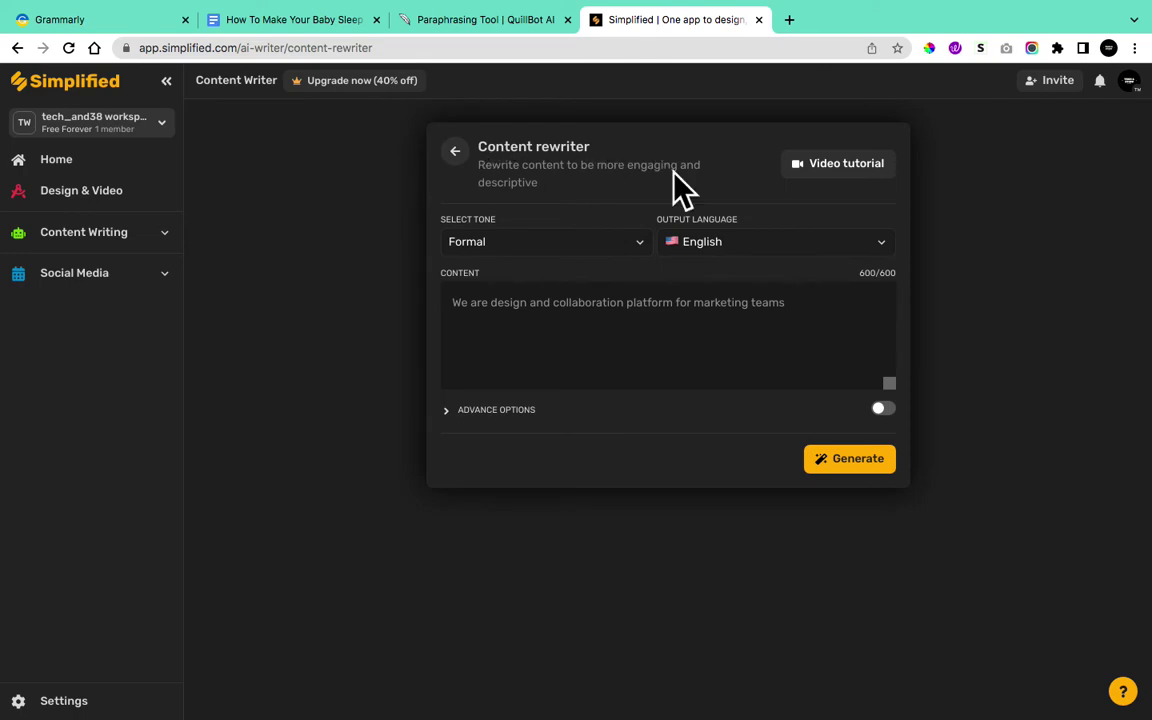
Return to the baby-sleep article in Grammarly and close the Plagiarism panel to show All suggestions
{"action": "left_click", "coordinate": [47, 22]}
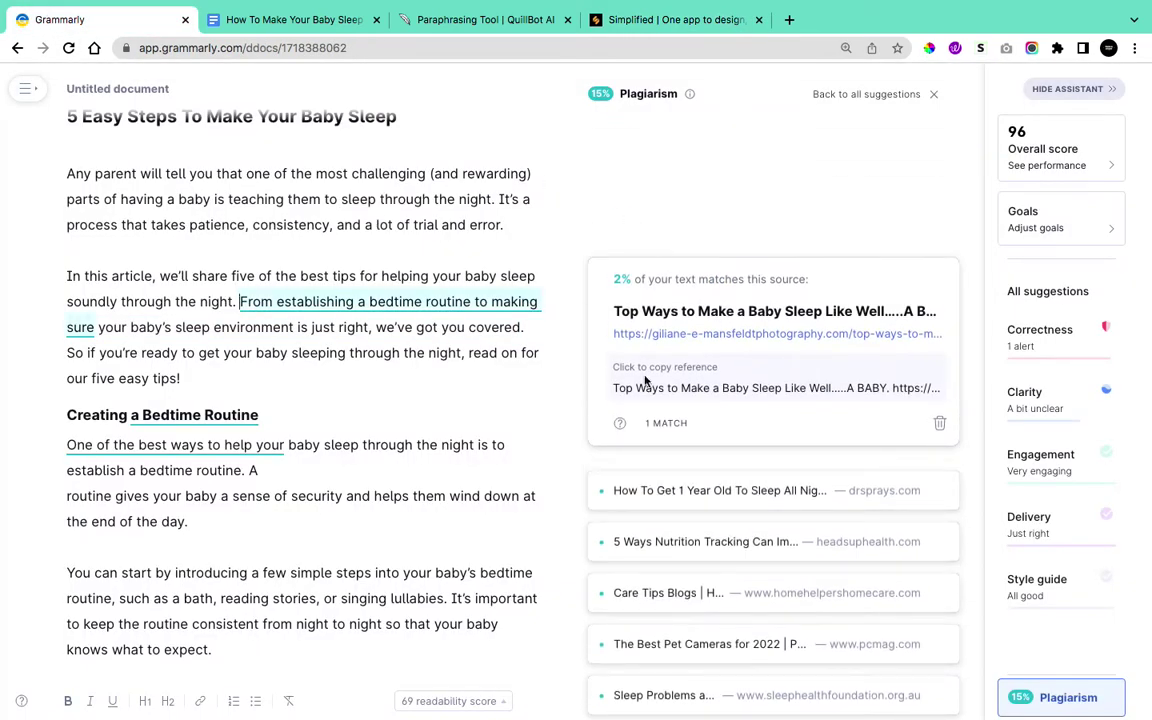
{"action": "left_click", "coordinate": [1110, 702]}
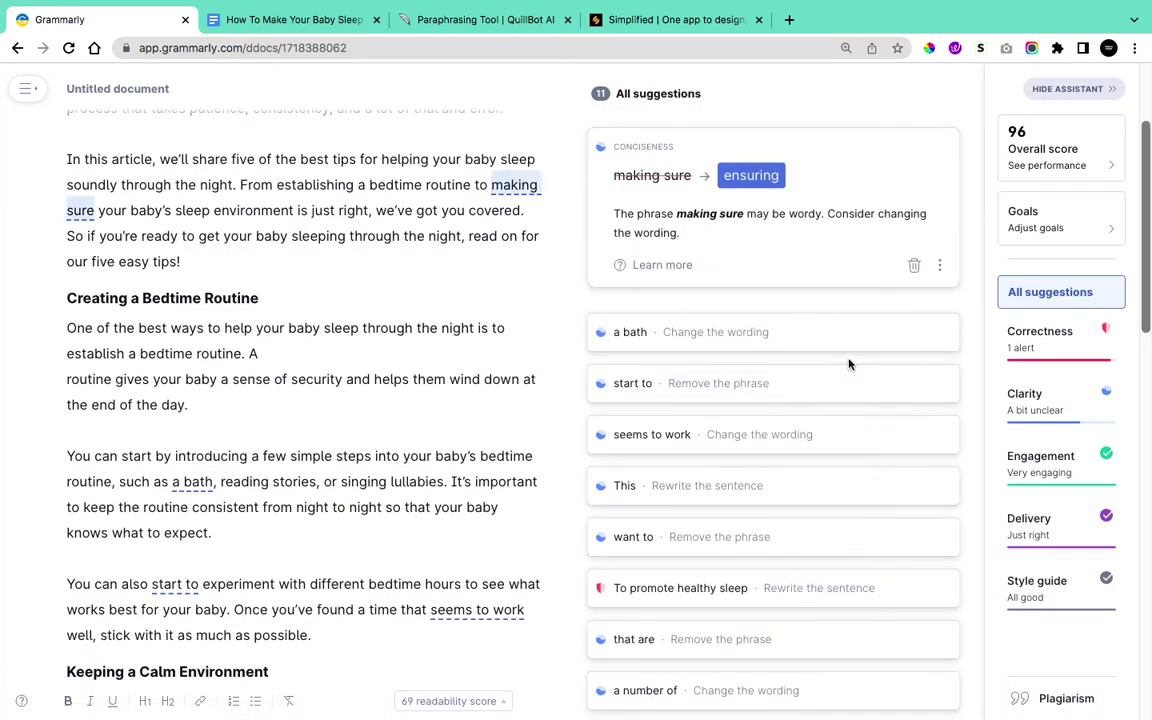
{"action": "scroll", "coordinate": [347, 327], "scroll_direction": "up", "scroll_amount": 3}
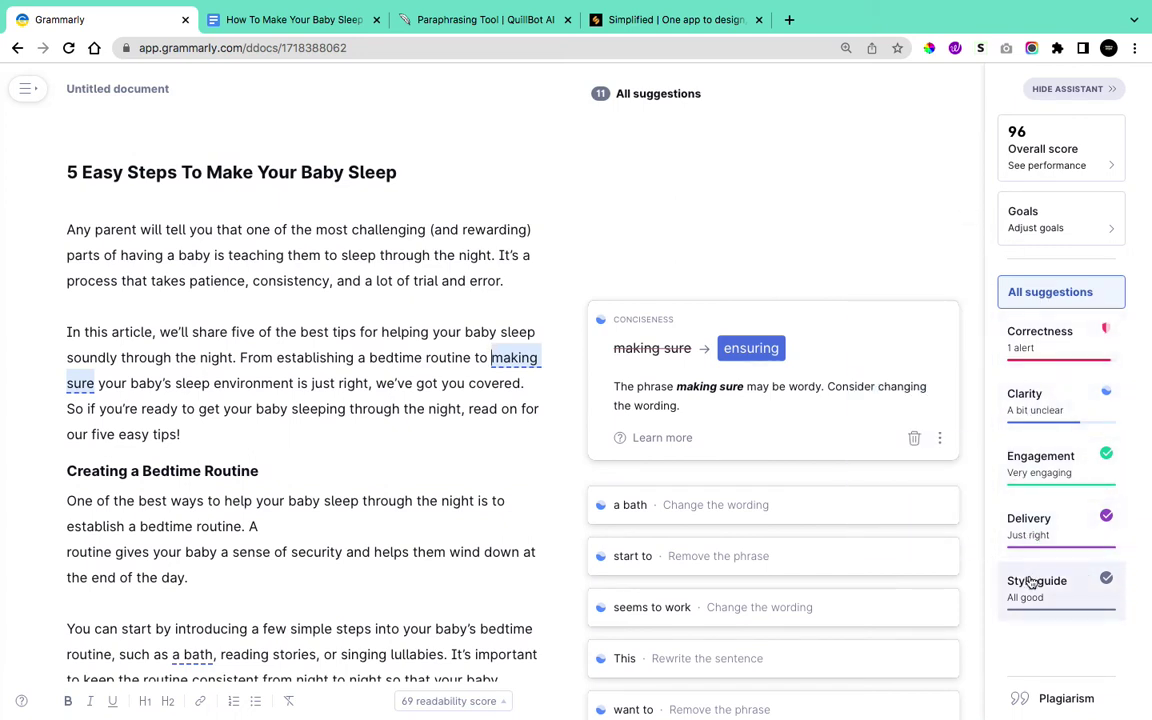
{"action": "scroll", "coordinate": [424, 437], "scroll_direction": "down", "scroll_amount": 10}
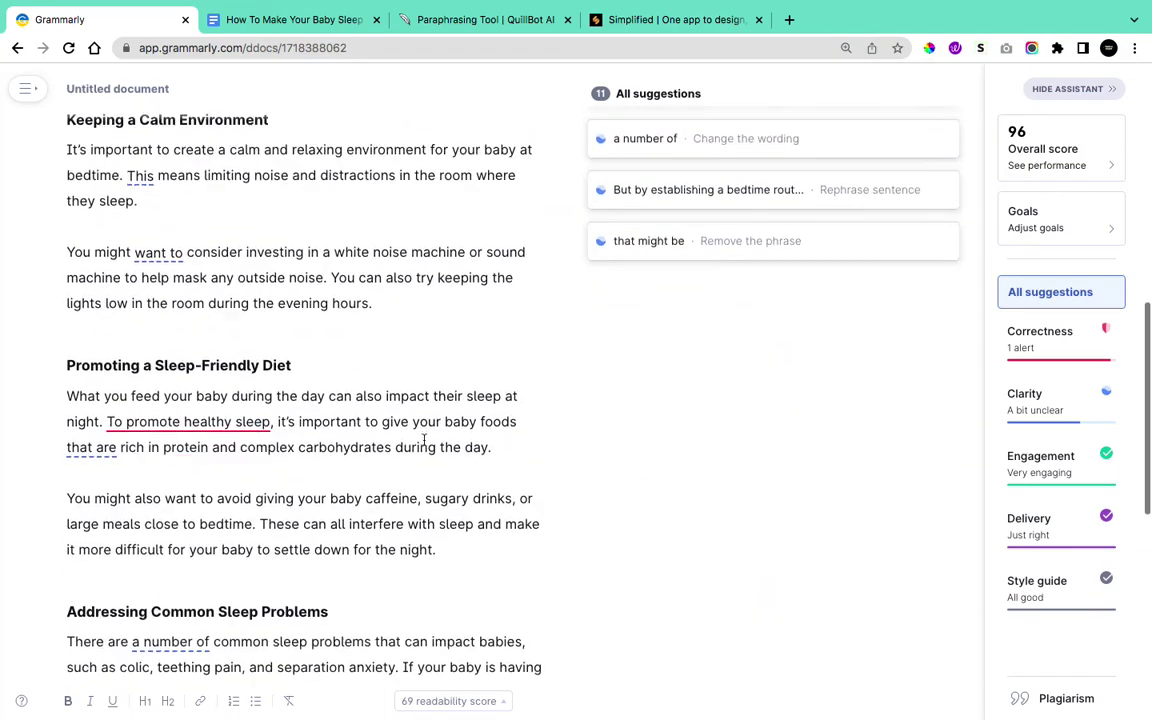
{"action": "scroll", "coordinate": [424, 440], "scroll_direction": "down", "scroll_amount": 6}
{"action": "scroll", "coordinate": [424, 440], "scroll_direction": "up", "scroll_amount": 7}
{"action": "scroll", "coordinate": [424, 440], "scroll_direction": "up", "scroll_amount": 8}
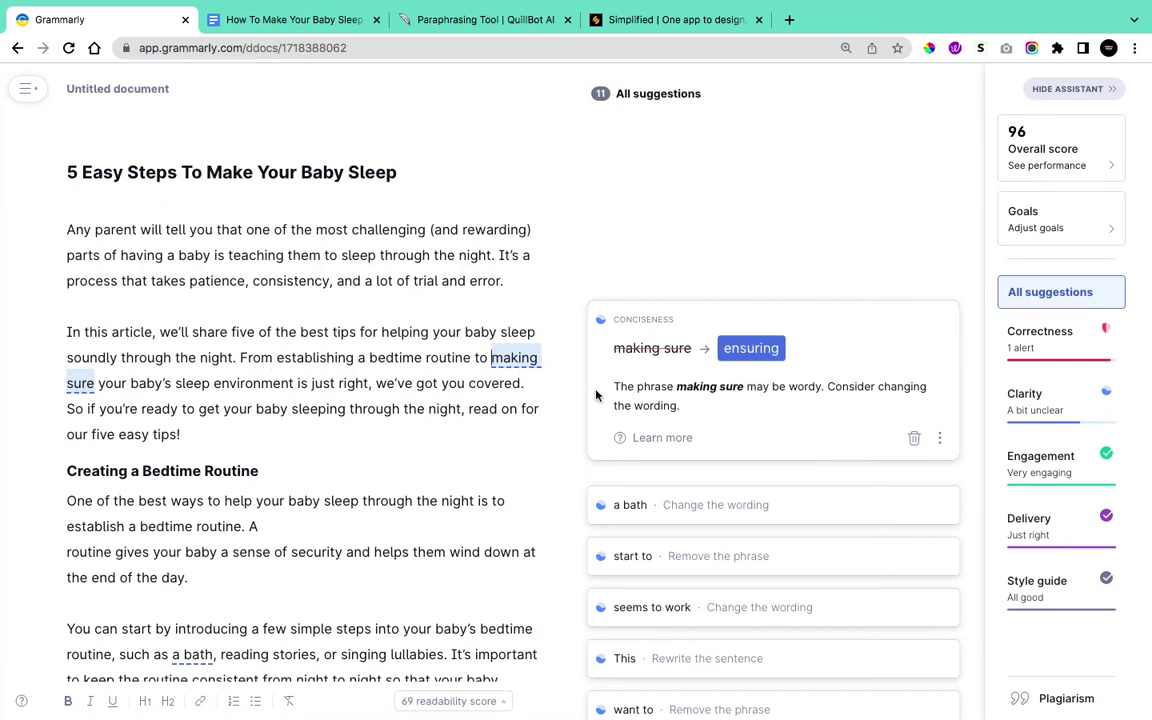
Replace "making sure" with "ensuring" and remove the unnecessary "just" from the bedtime-routine sentence
{"action": "left_click", "coordinate": [770, 351]}
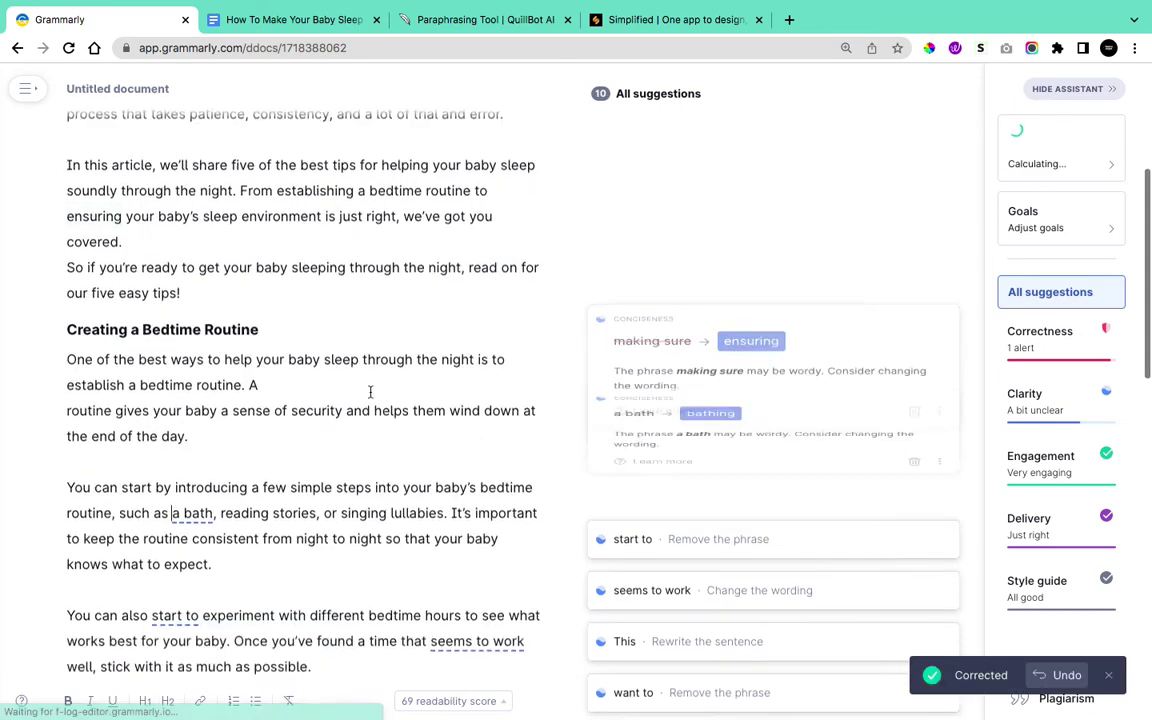
{"action": "scroll", "coordinate": [420, 328], "scroll_direction": "up", "scroll_amount": 3}
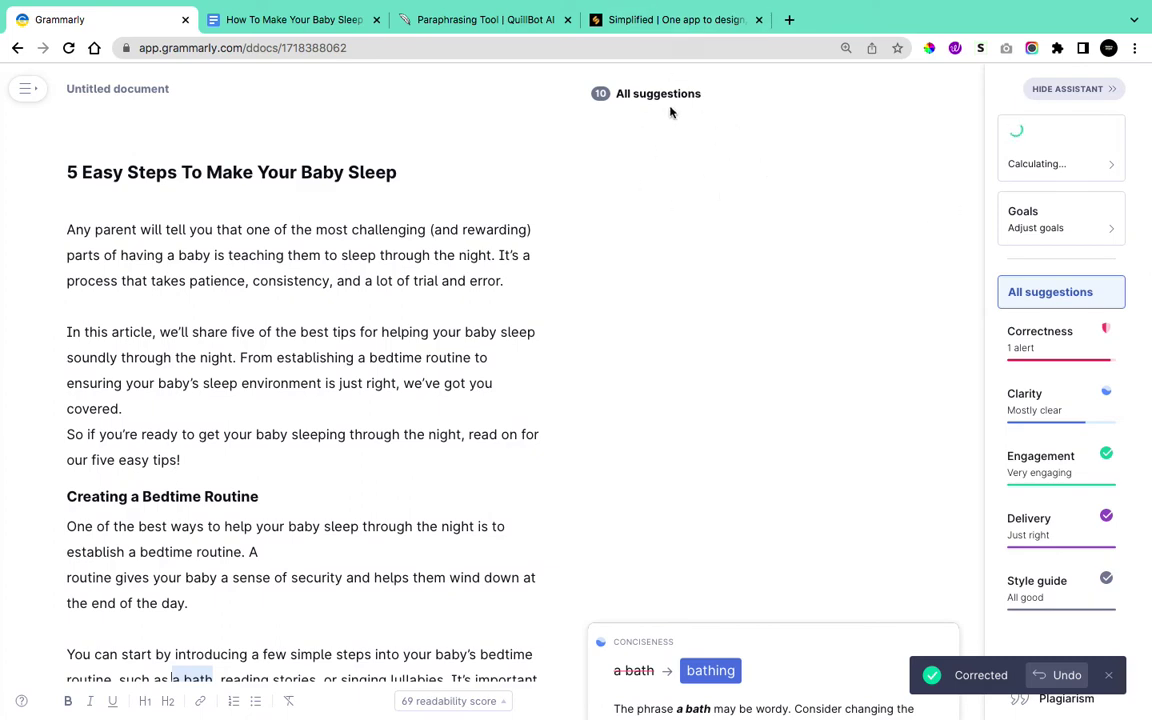
{"action": "scroll", "coordinate": [464, 315], "scroll_direction": "down", "scroll_amount": 2}
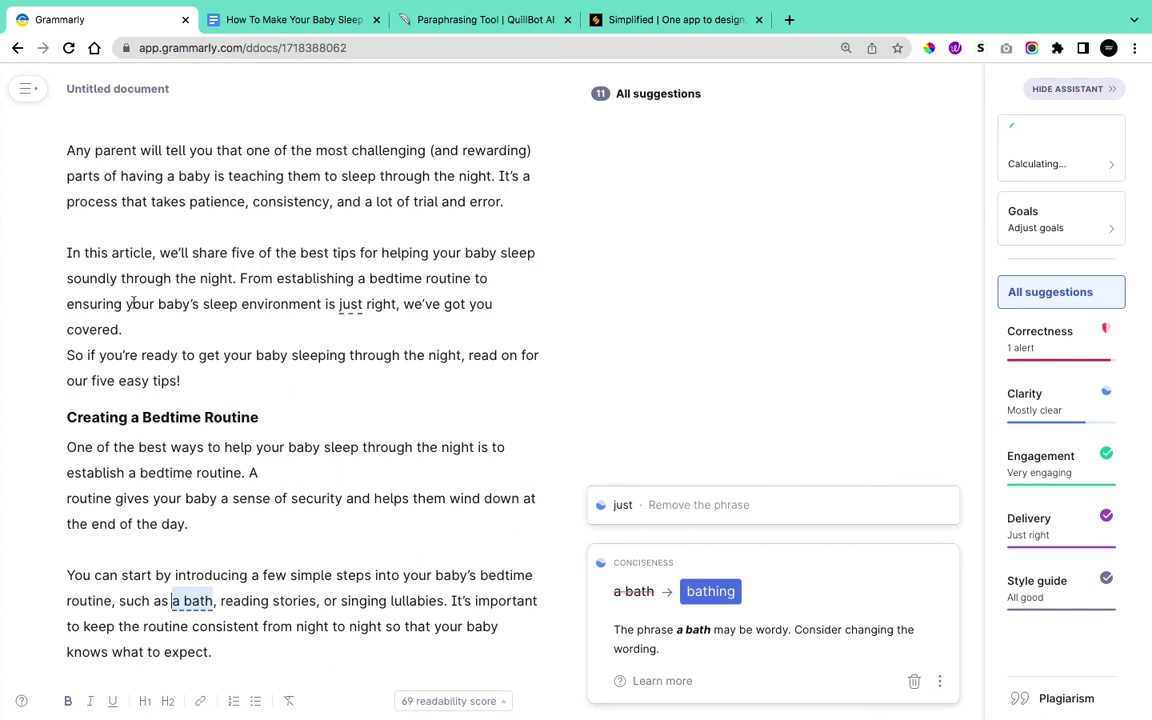
{"action": "left_click", "coordinate": [349, 304]}
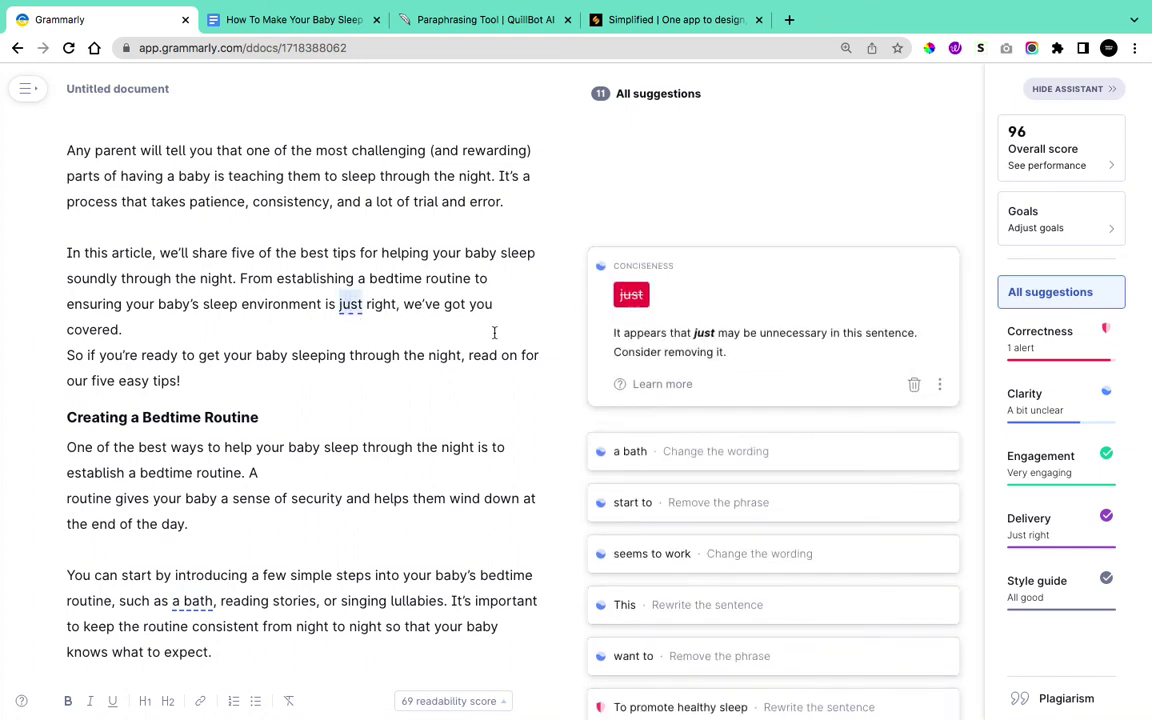
{"action": "left_click", "coordinate": [621, 296]}
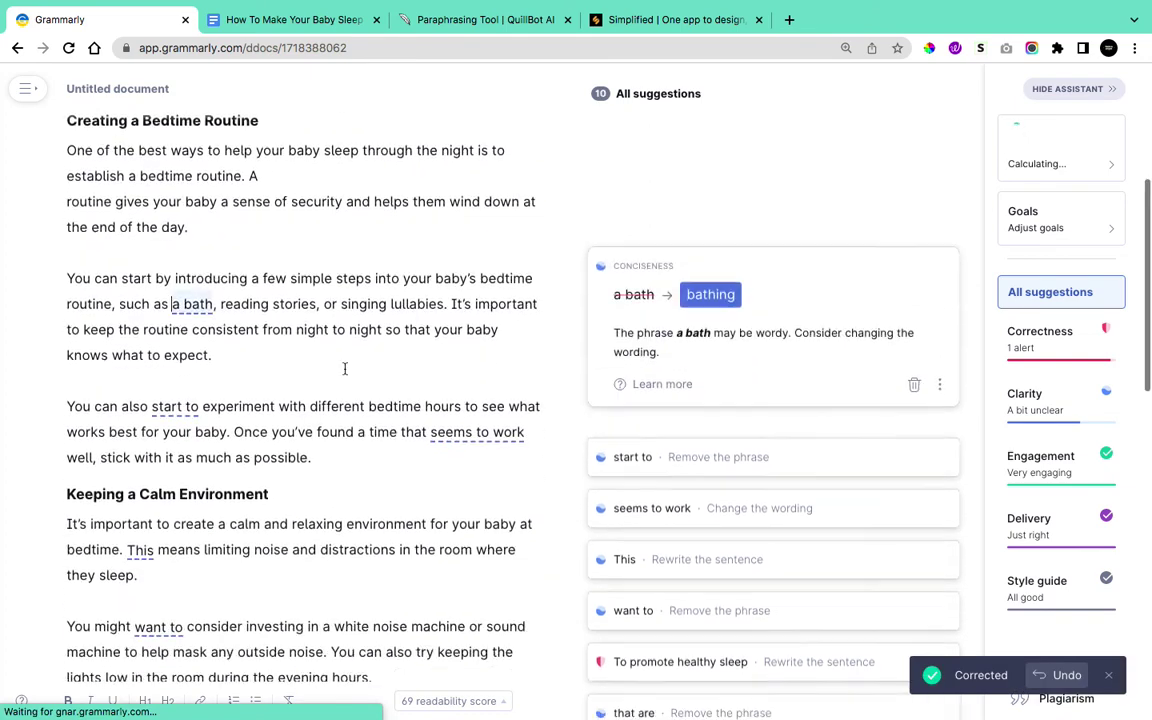